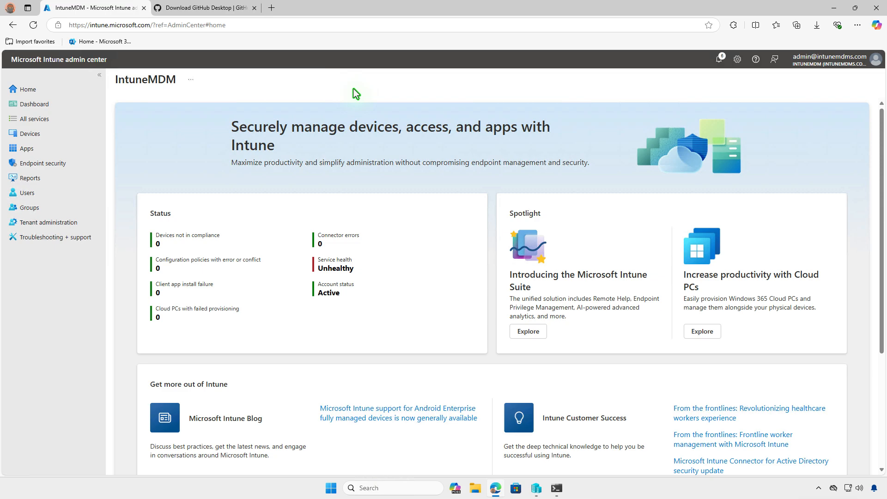
- Switch to the 'Download GitHub Desktop' browser tab
click(220, 10)
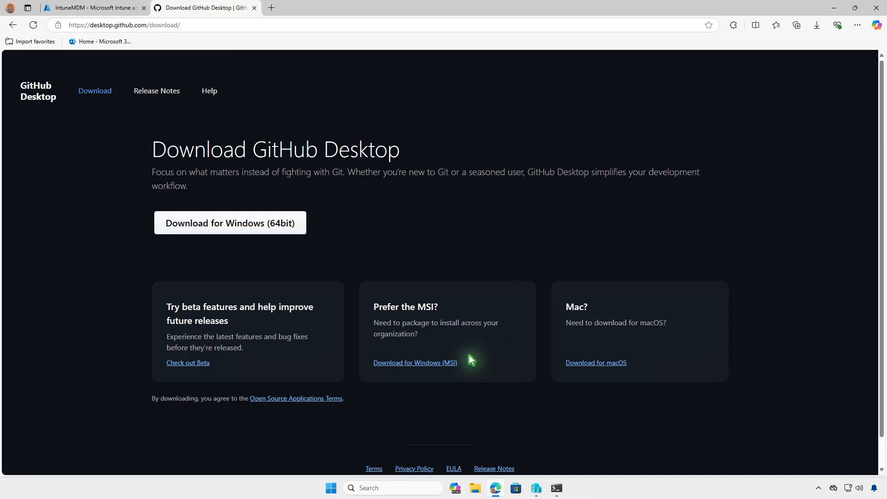
- Download GitHubDesktopSetup-x64.msi, show it in the Downloads folder, and minimize the browser
click(449, 365)
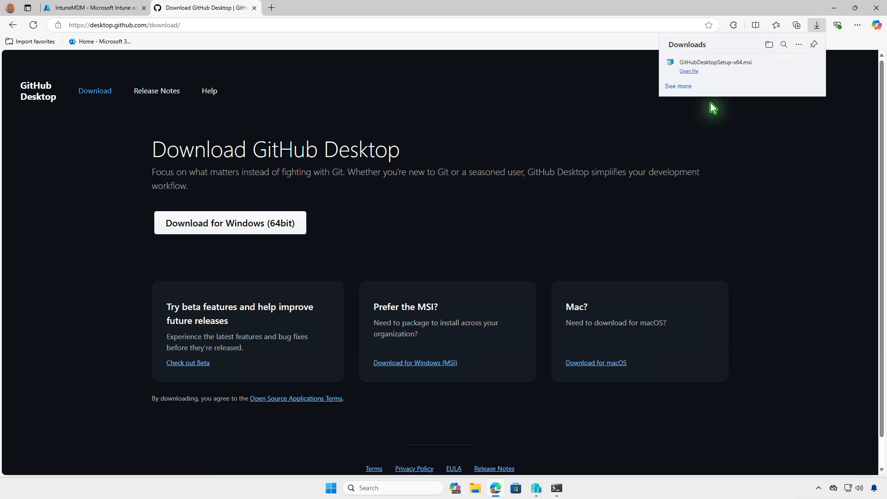
click(770, 46)
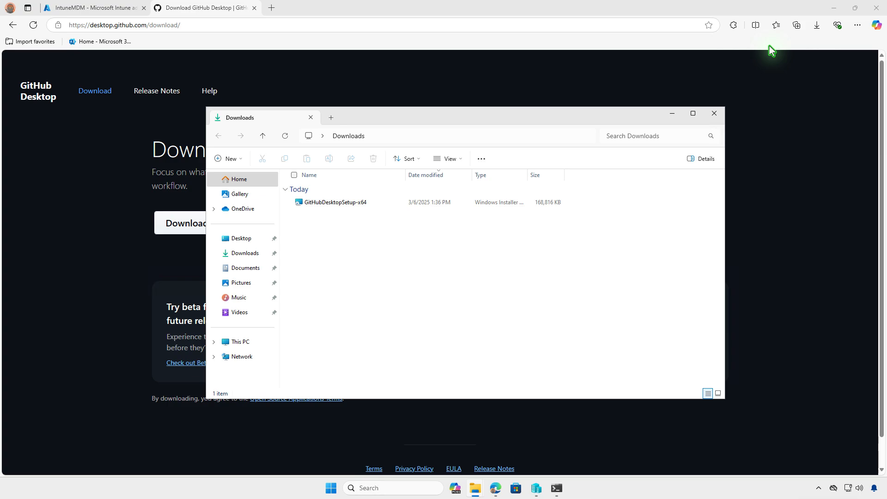
click(834, 8)
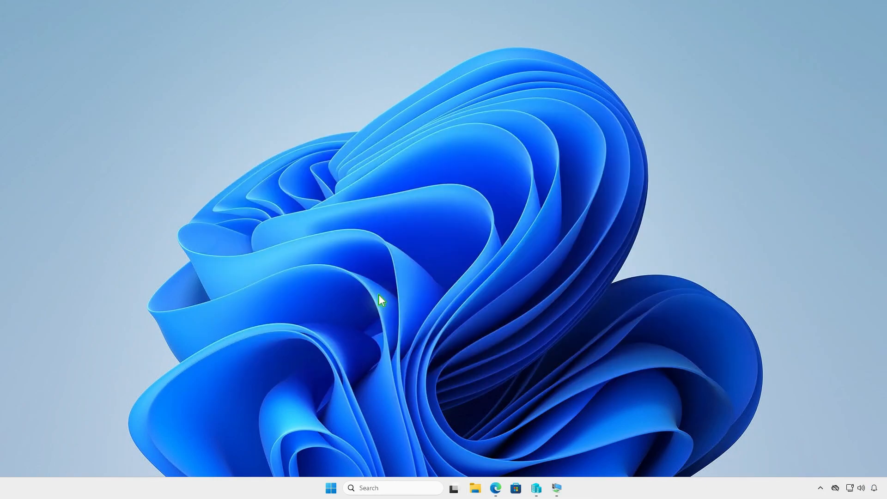
- Create a folder named 'Intune' on DATA (D:) and open it
click(475, 488)
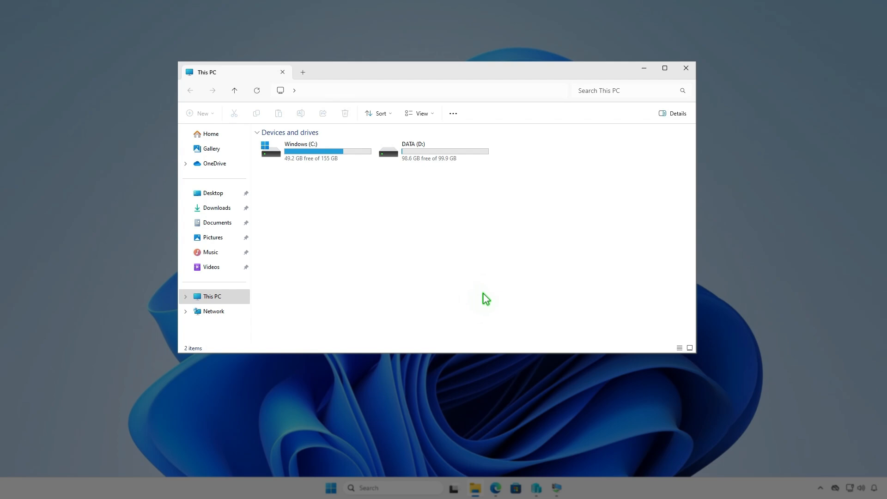
double_click(461, 154)
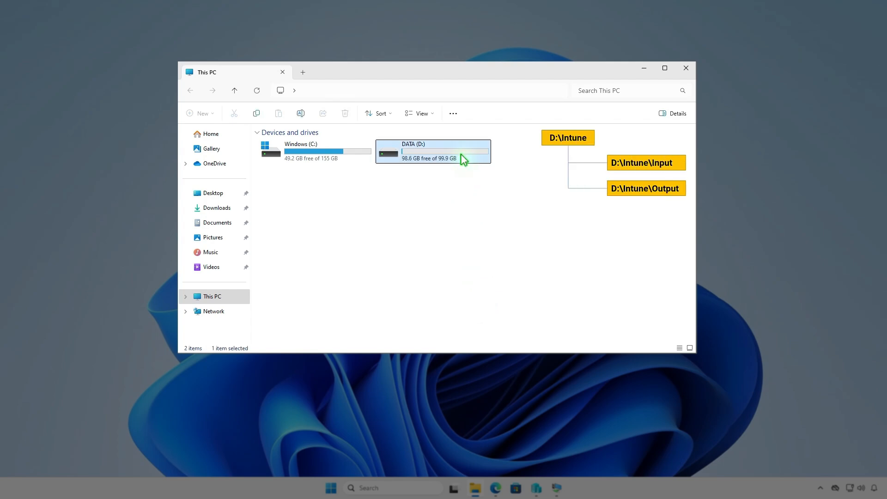
click(209, 114)
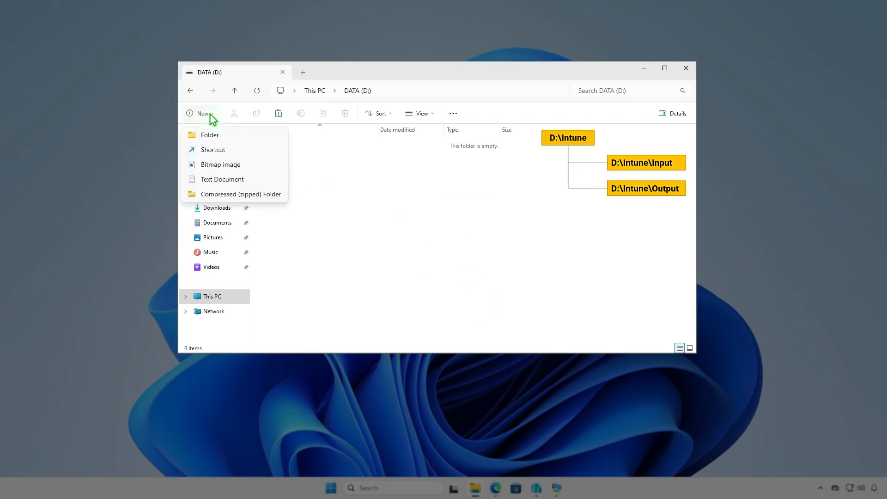
click(227, 134)
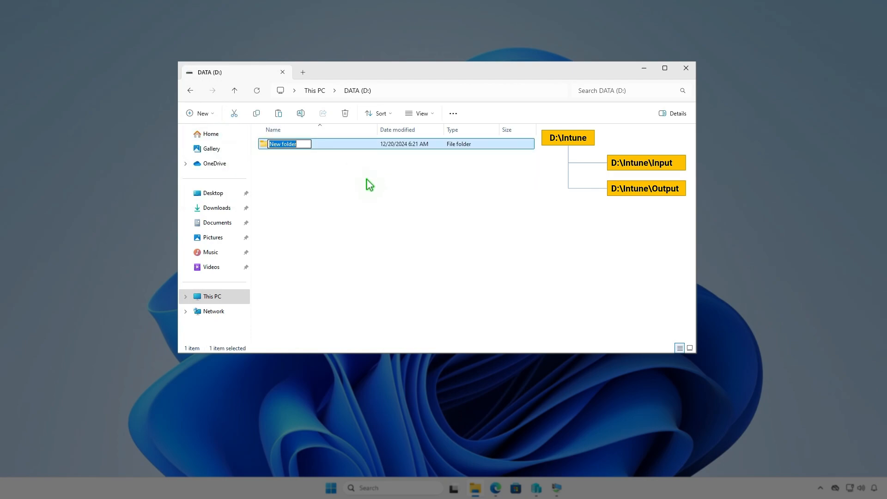
text(Intune)
key(Return)
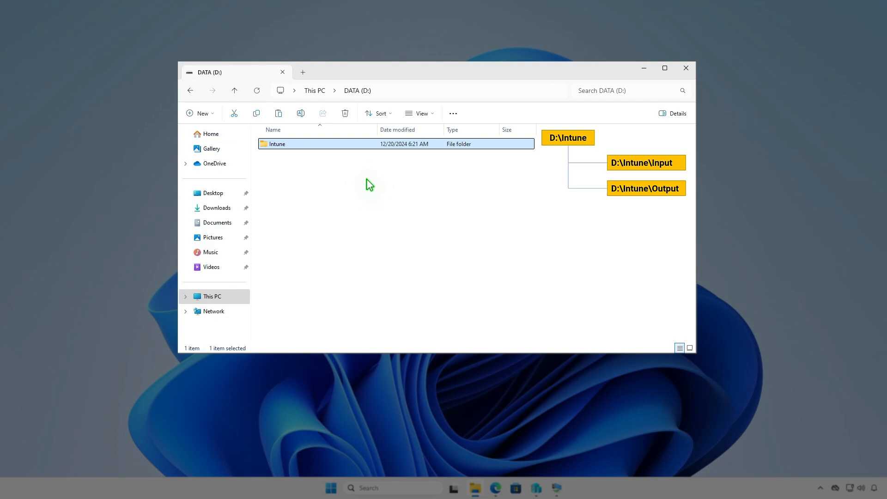
key(Return)
- Add 'Input' and 'Output' subfolders inside D:\Intune
right_click(367, 179)
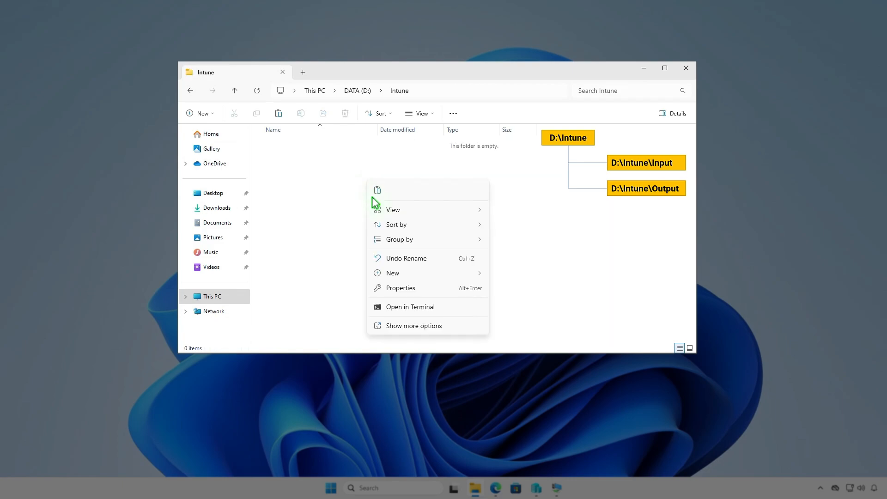
mouse_move(485, 273)
click(518, 273)
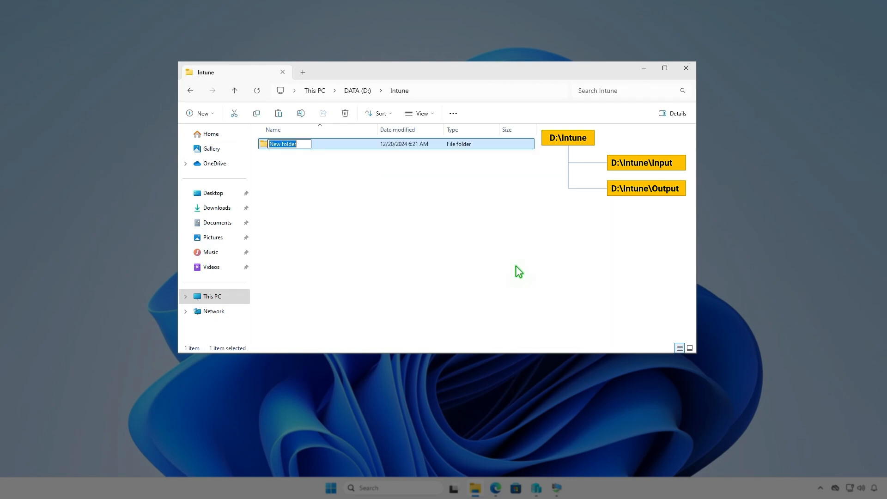
text(Input)
key(Return)
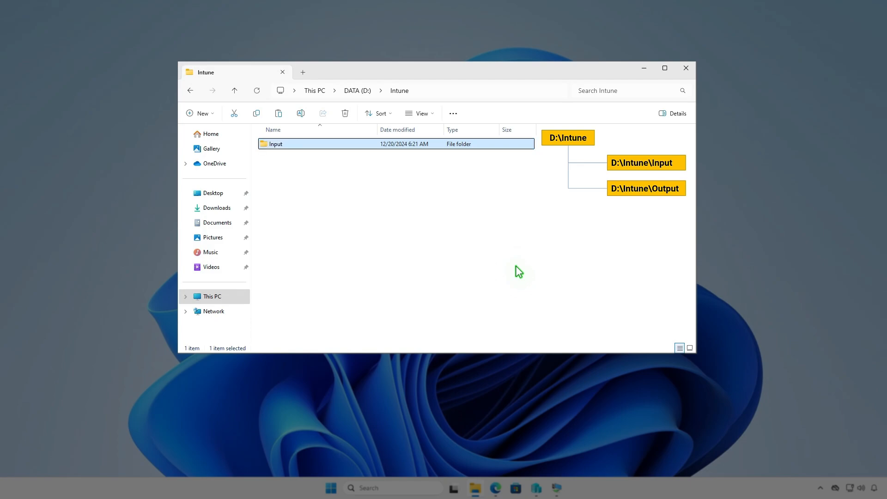
right_click(381, 219)
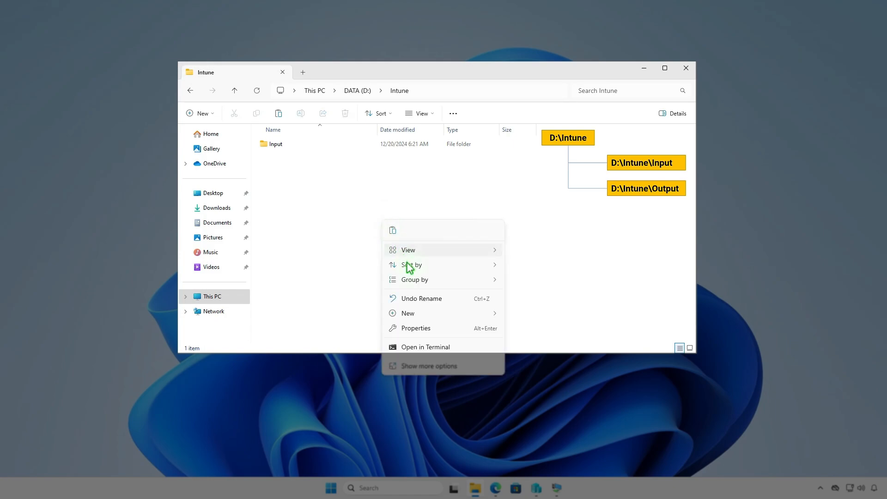
mouse_move(426, 314)
click(533, 317)
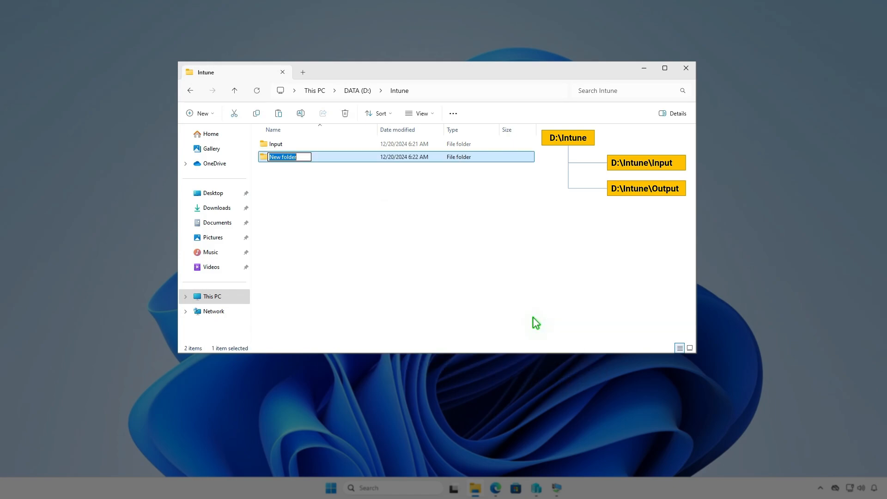
text(Output)
click(482, 248)
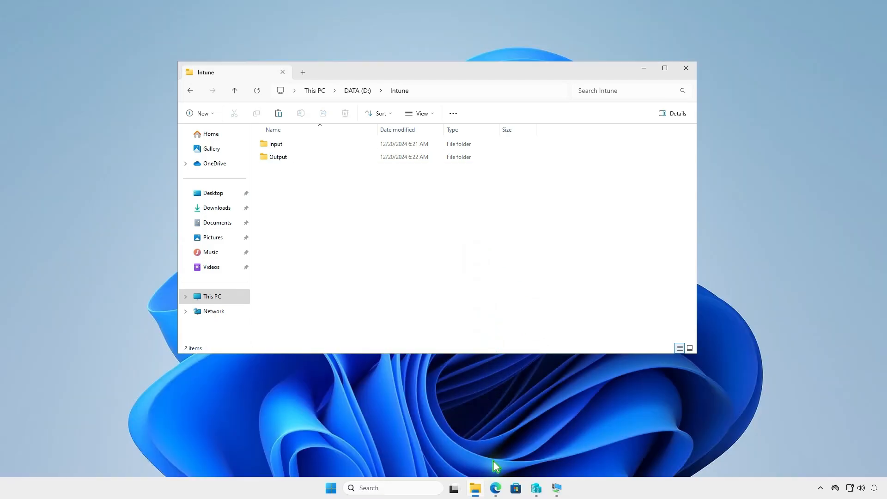
click(495, 488)
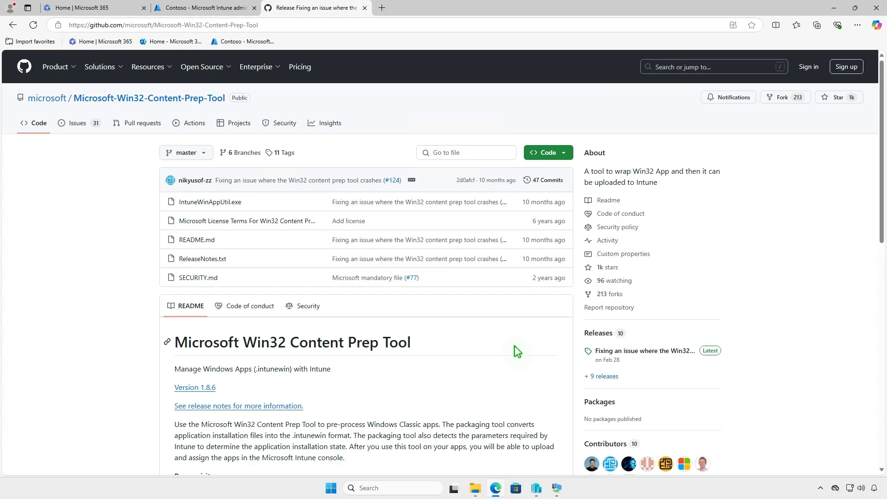
- Download the v1.8.6 release's Source code zip and show it in Downloads
click(668, 352)
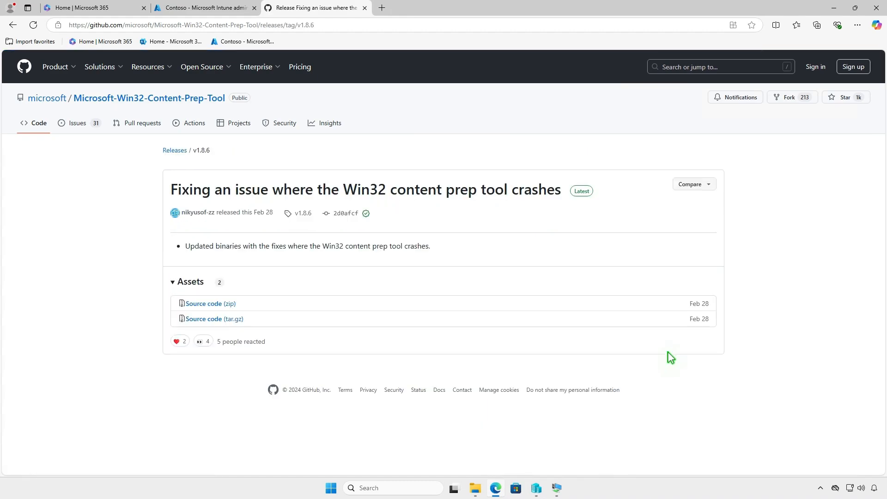
click(232, 305)
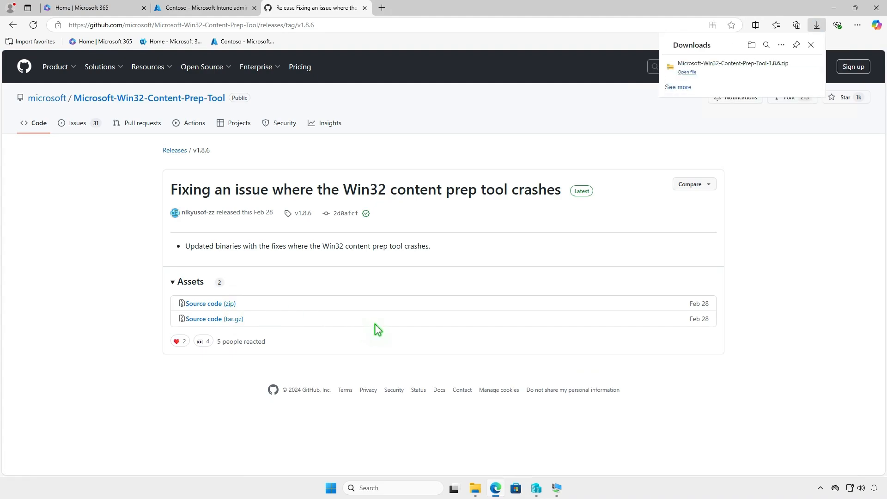
click(784, 69)
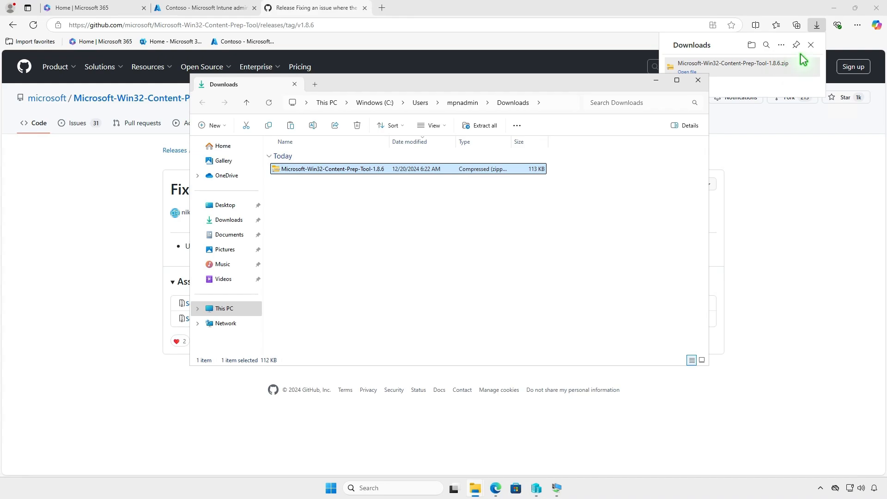
click(837, 12)
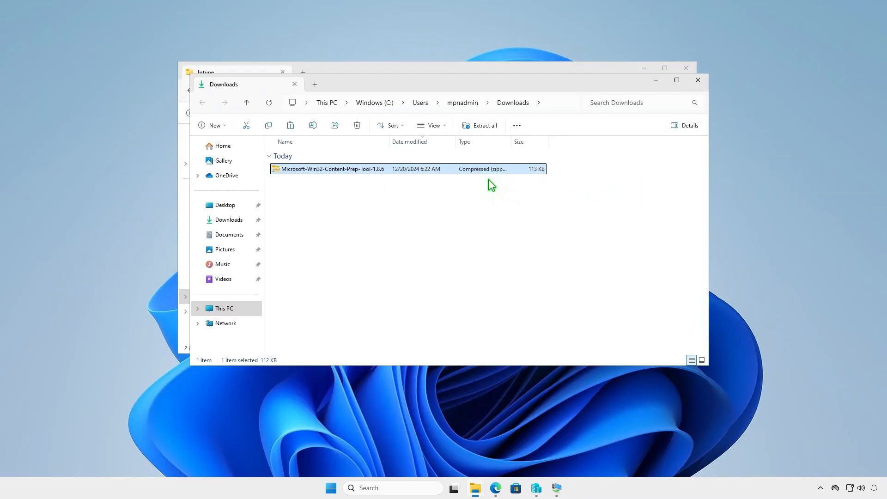
- Extract the Content Prep Tool 1.8.6 zip and copy IntuneWinAppUtil from the extracted folder
click(484, 127)
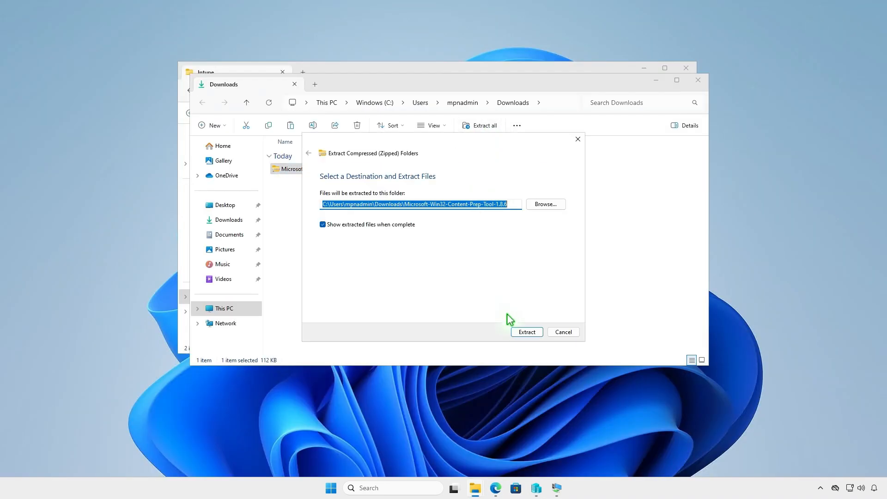
click(519, 331)
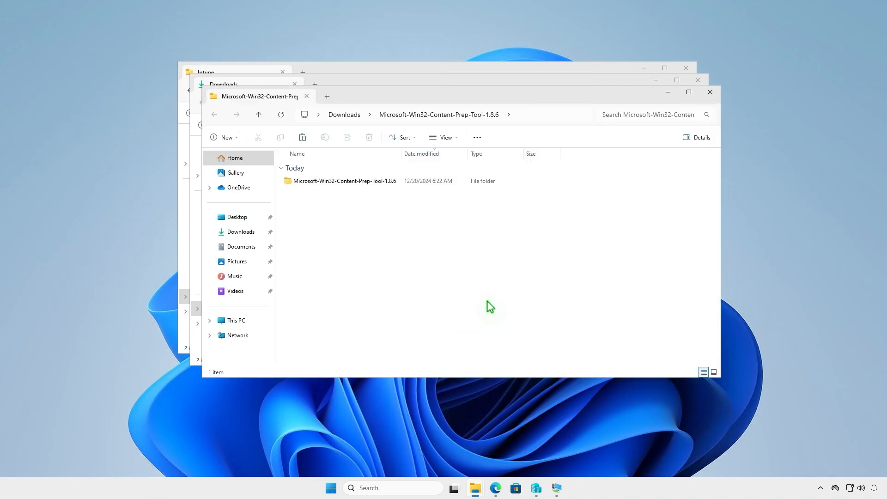
double_click(396, 182)
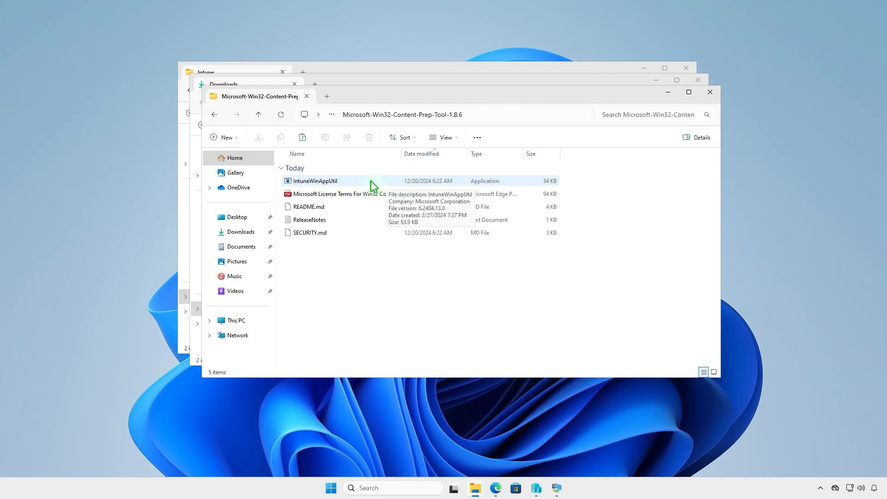
click(354, 180)
right_click(355, 184)
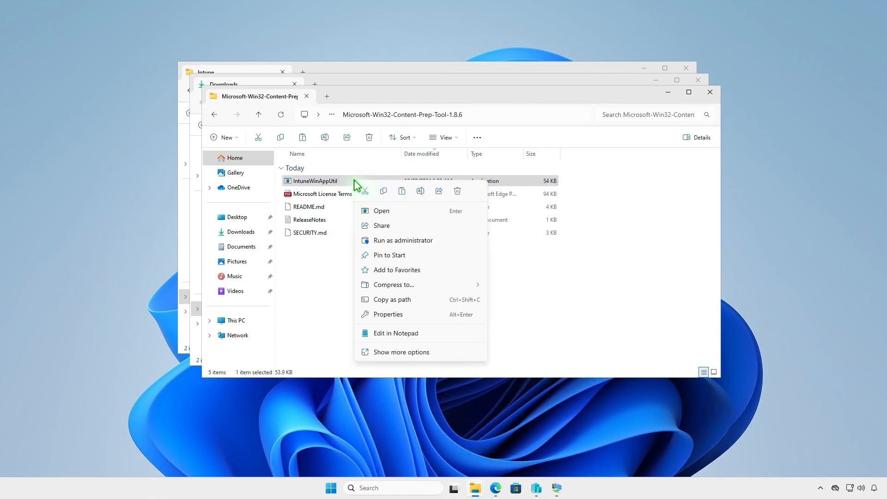
click(383, 192)
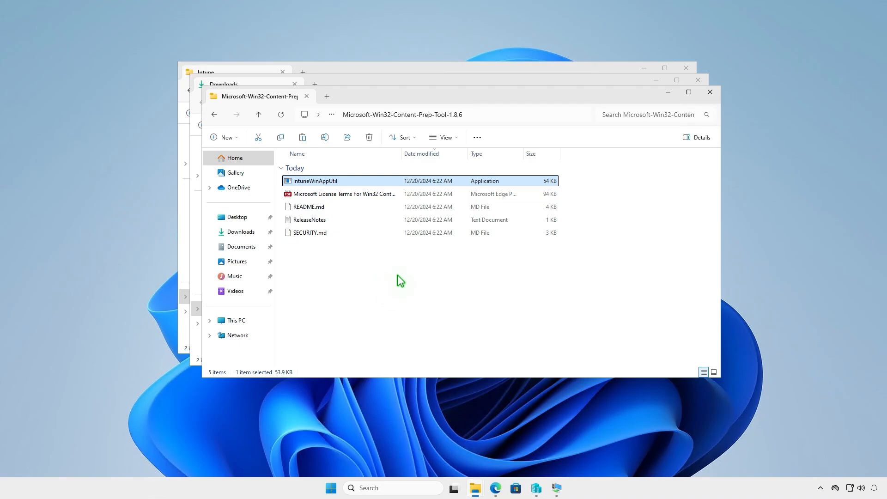
- Paste IntuneWinAppUtil into D:\Intune alongside the Input and Output folders
click(711, 93)
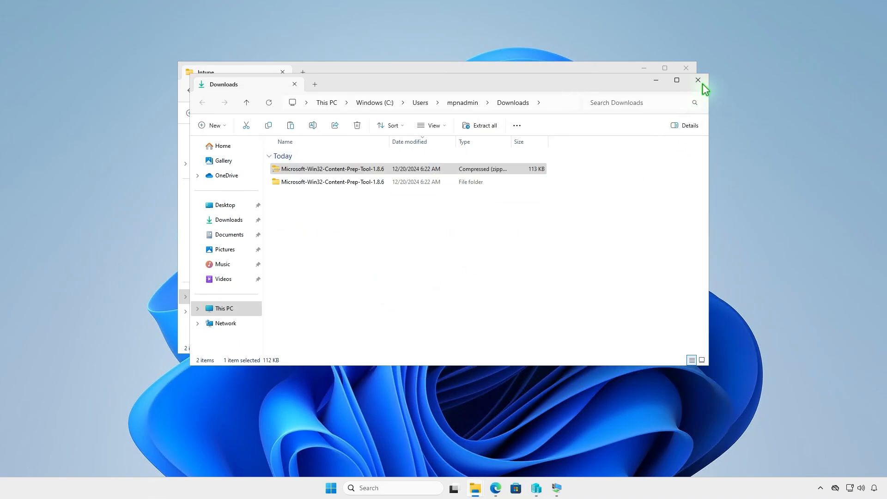
click(698, 80)
right_click(318, 200)
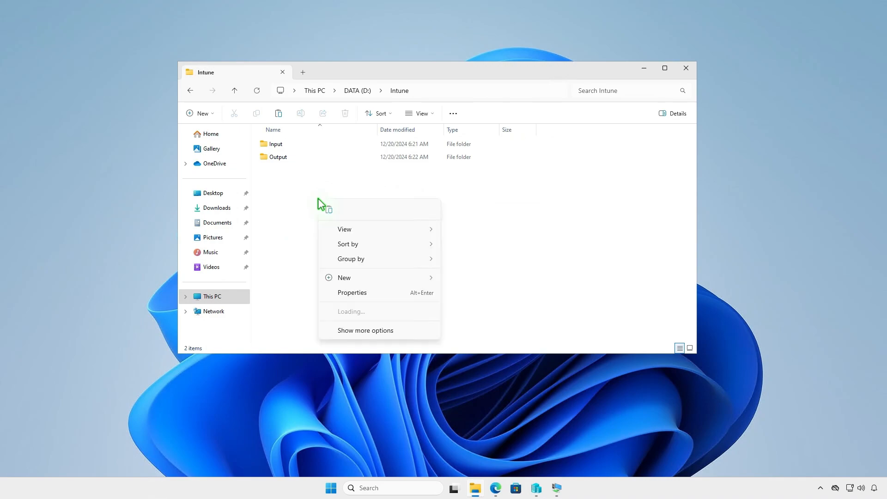
click(330, 213)
click(387, 249)
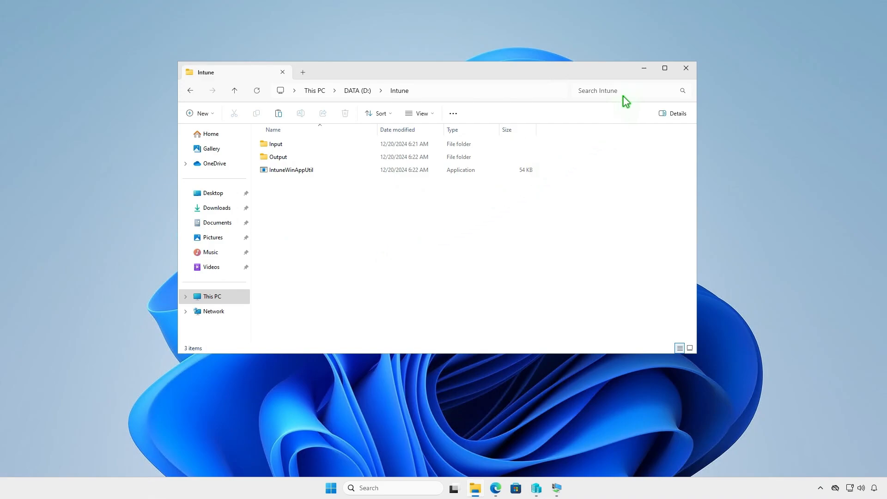
- Rename the GitHubDesktopSetup-x64 installer in Downloads to 'setup' and copy it
click(644, 69)
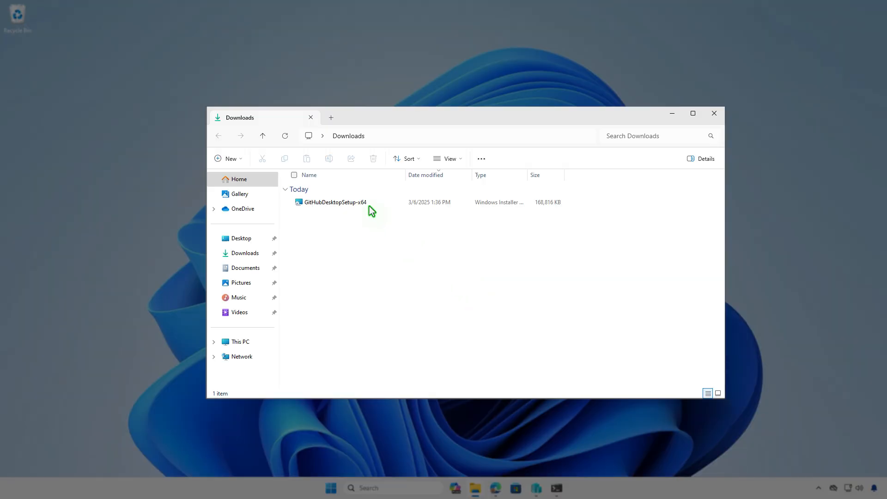
click(370, 204)
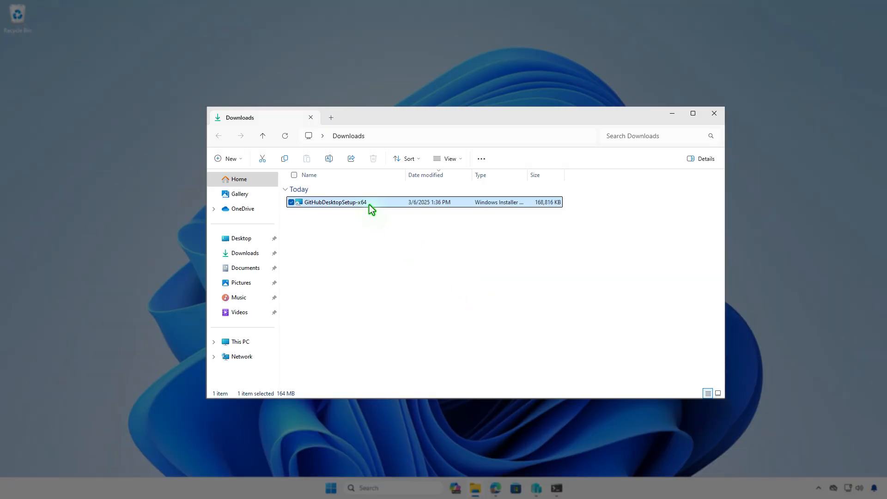
key(F2)
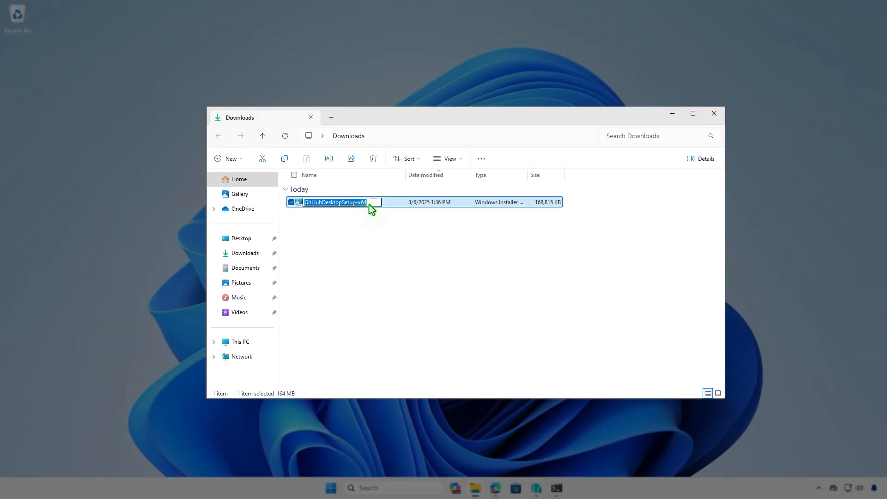
text(setup)
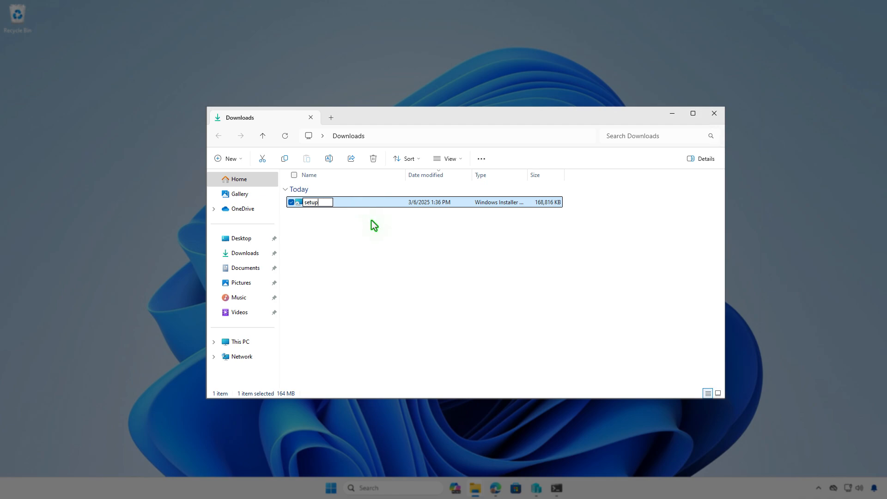
key(Return)
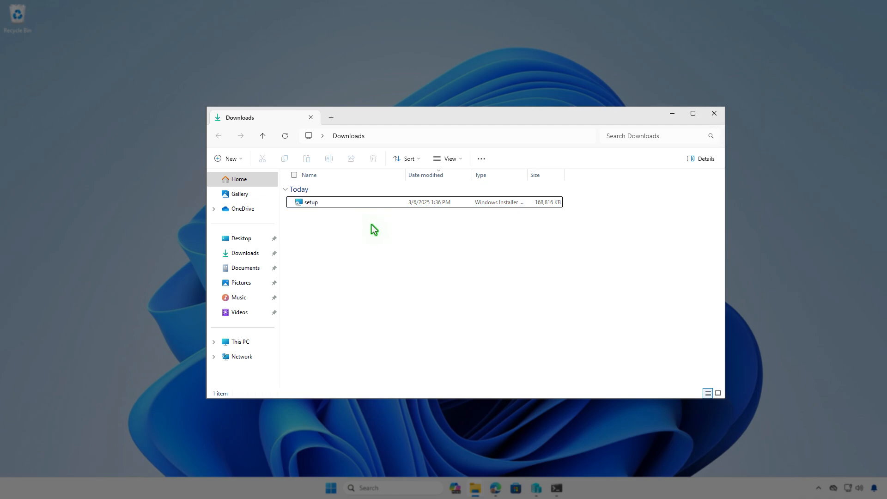
right_click(351, 204)
click(377, 212)
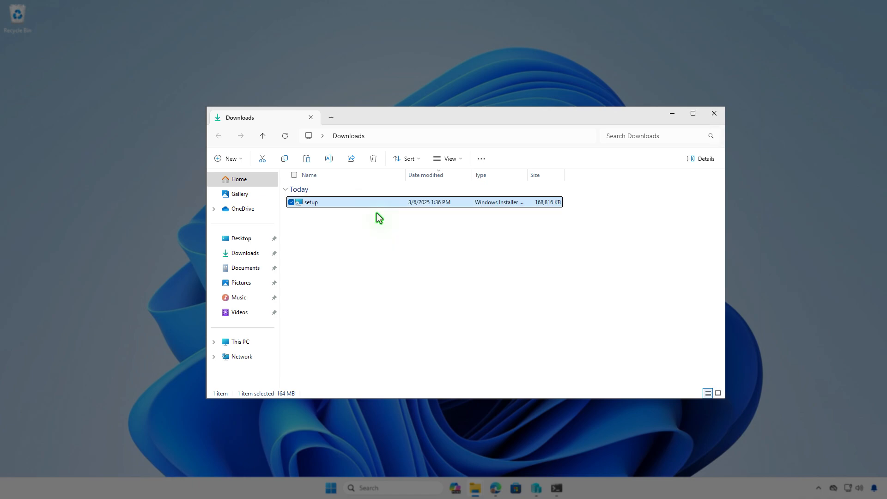
- Paste the setup file into D:\Intune\Input and return to the Intune folder
click(259, 344)
double_click(469, 198)
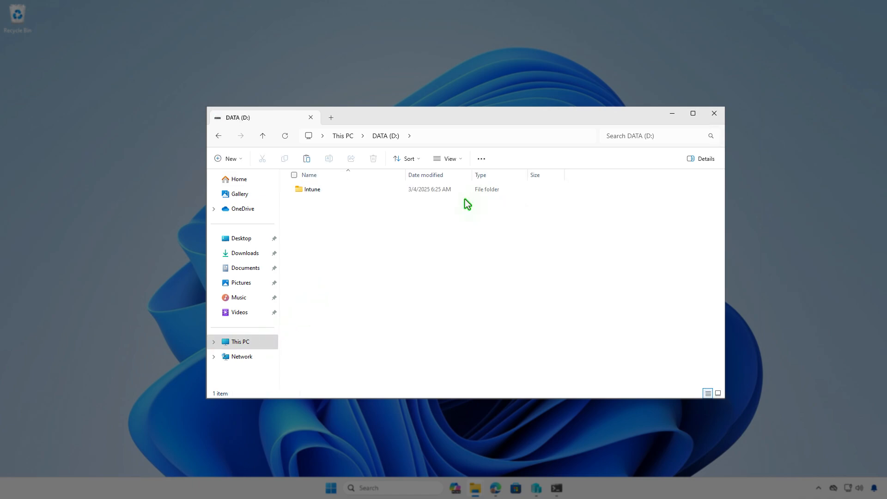
double_click(406, 192)
double_click(405, 190)
right_click(393, 200)
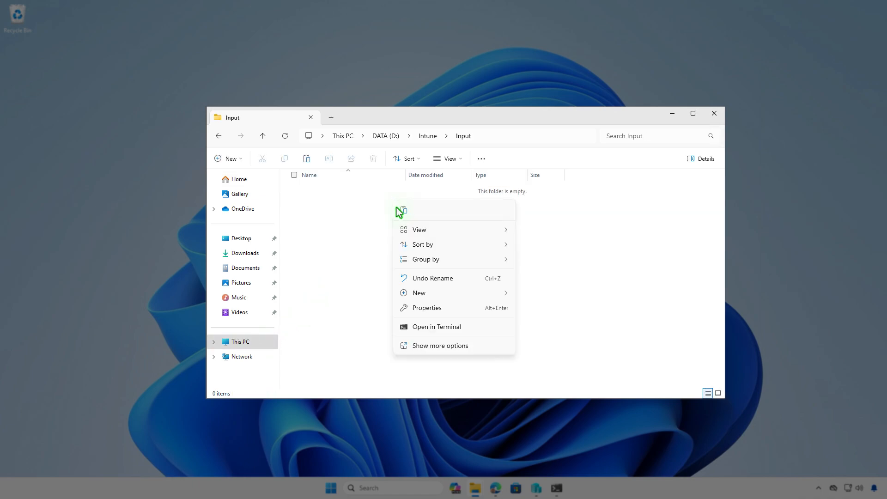
click(403, 211)
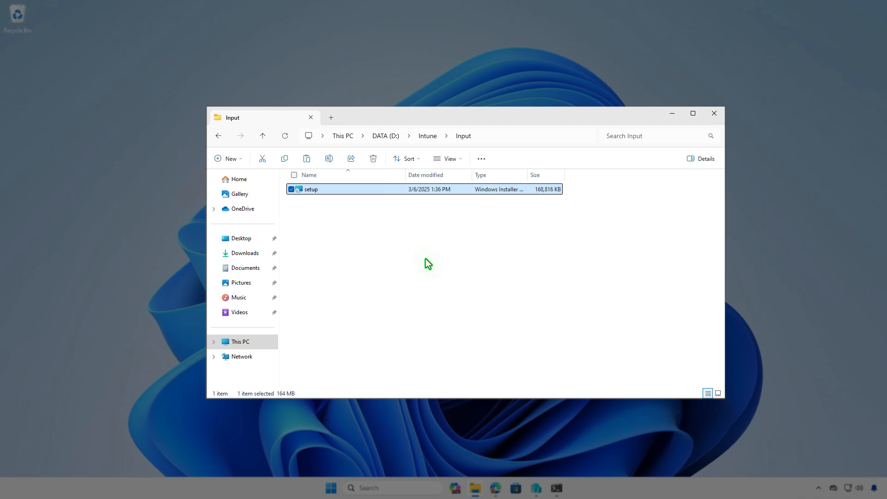
click(426, 136)
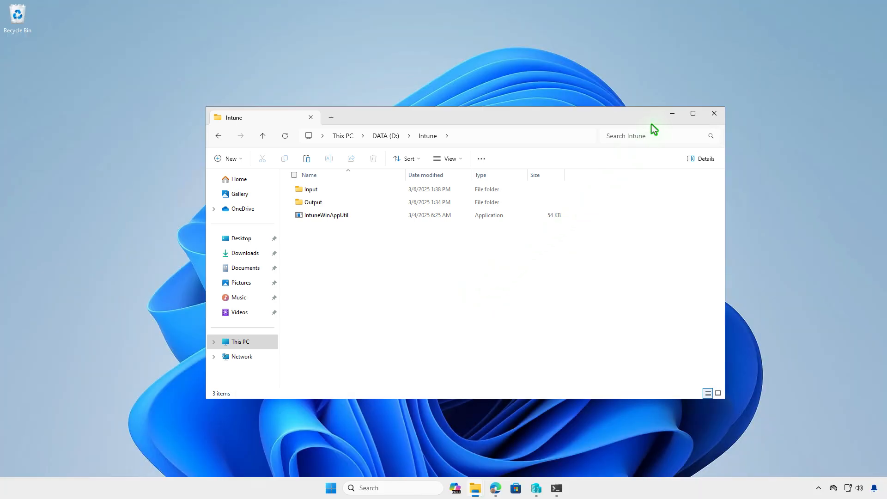
- Open an administrator PowerShell terminal and change directory to D:\Intune
click(670, 114)
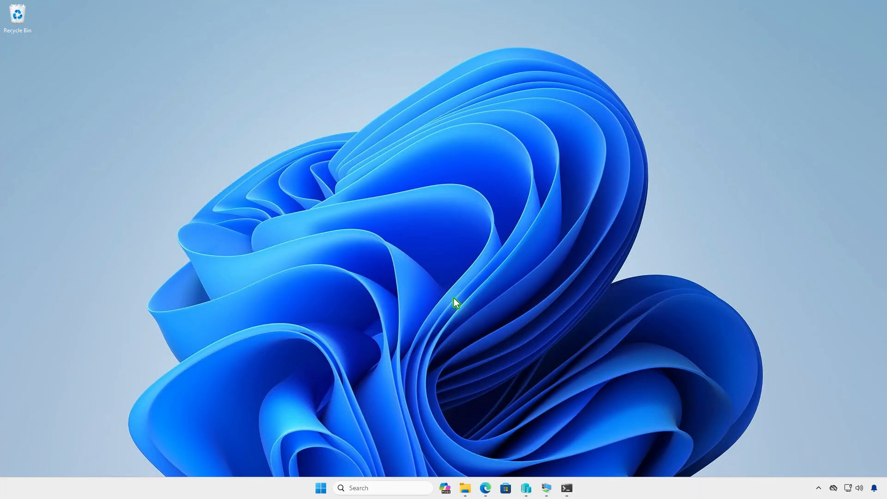
right_click(324, 487)
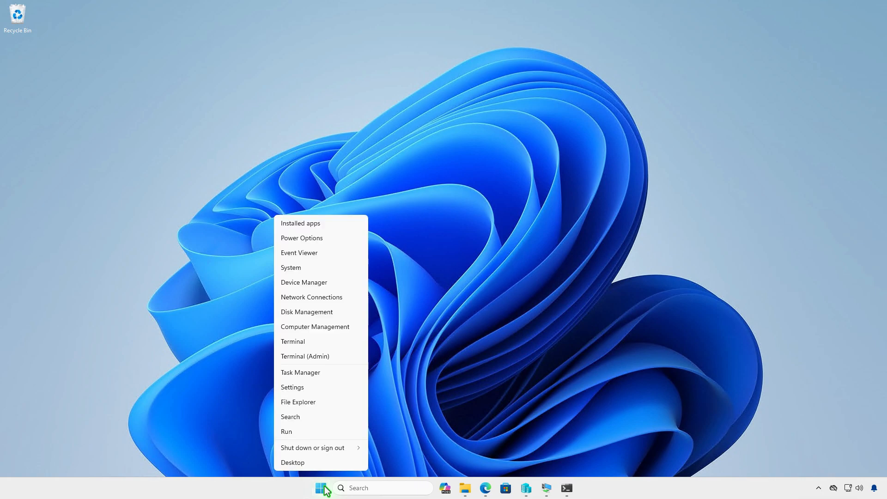
click(344, 360)
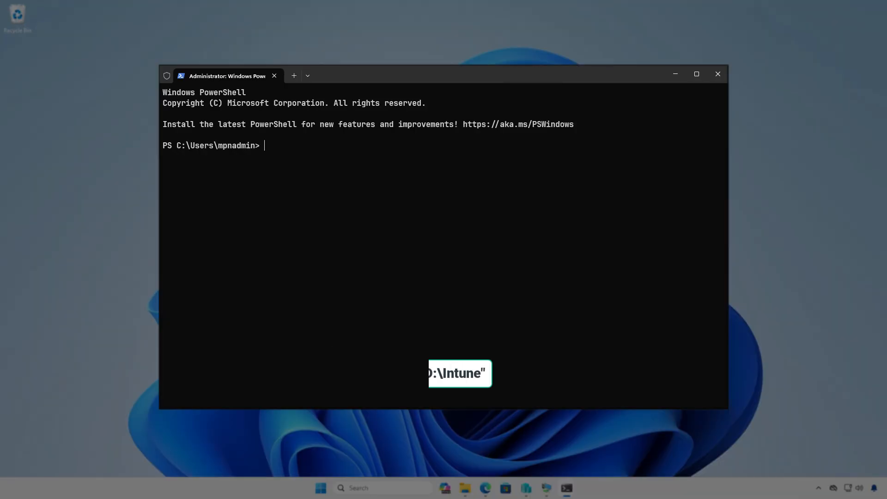
text(cd D:\)
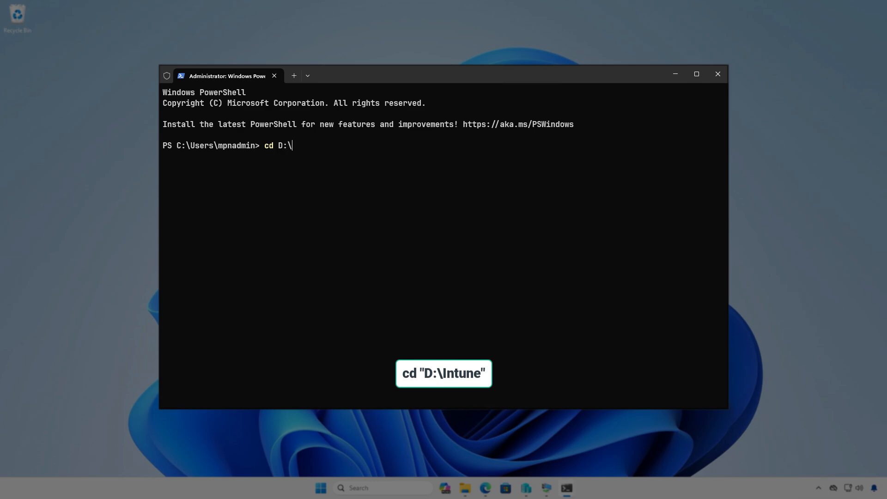
text(In)
key(Tab)
key(Return)
key(Return)
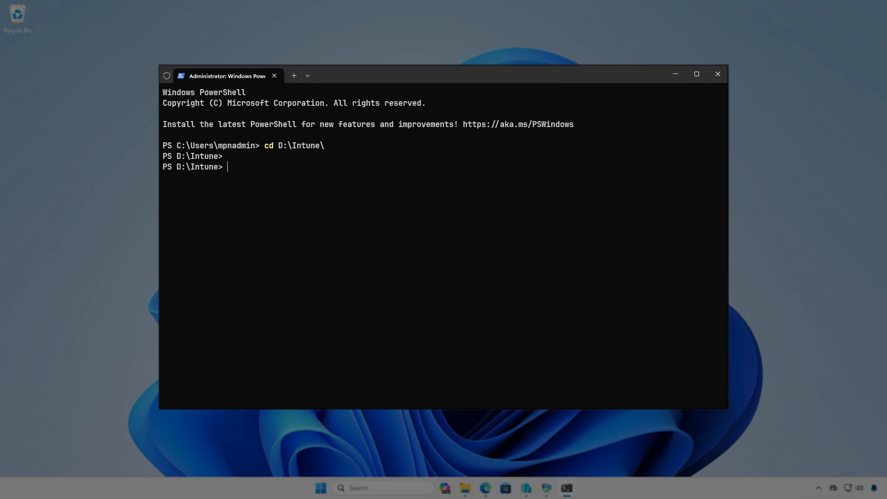
- Run IntuneWinAppUtil.exe with source D:\Intune\Input, setup file setup.msi, output D:\Intune\Output, no catalog
text(.\In)
key(Tab)
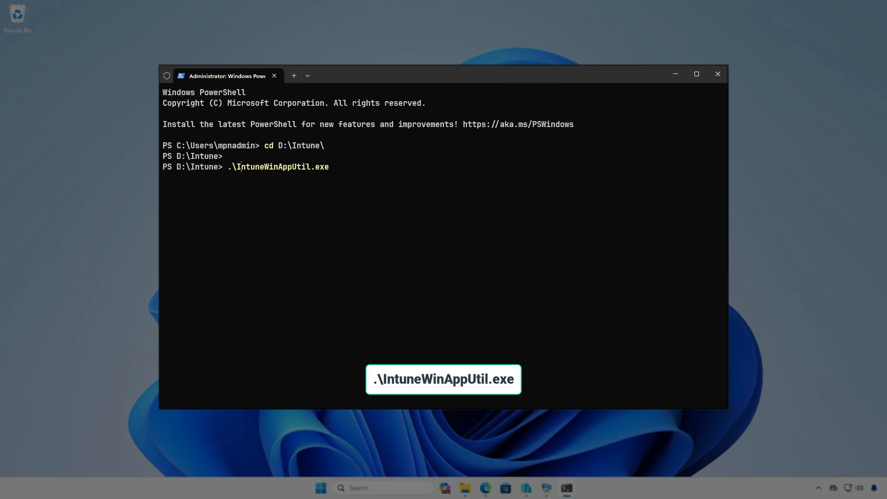
key(Return)
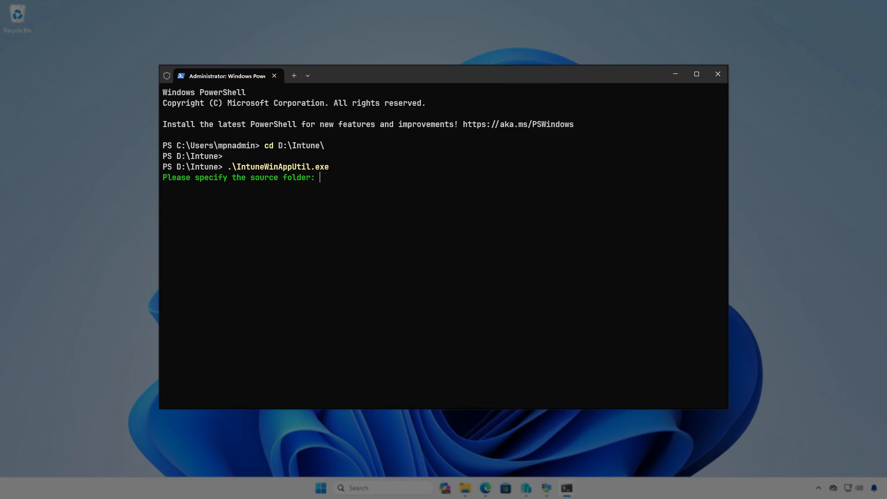
text("D:\)
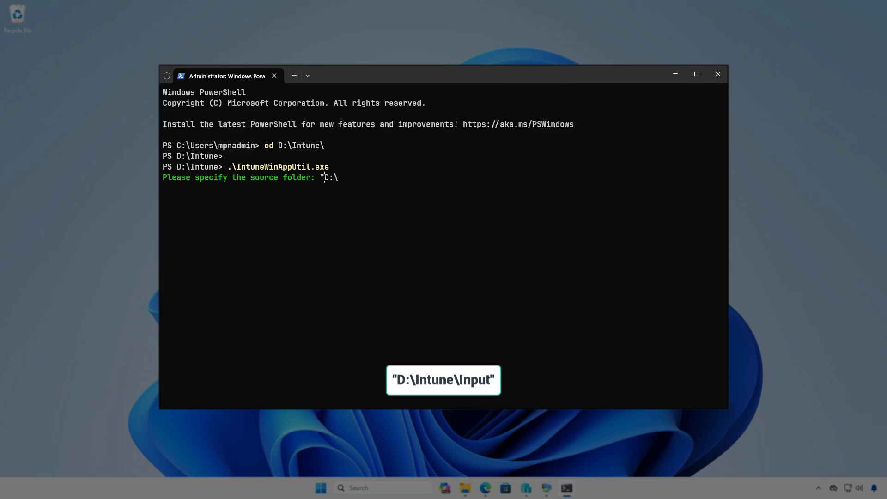
text(Intune\Input")
key(Return)
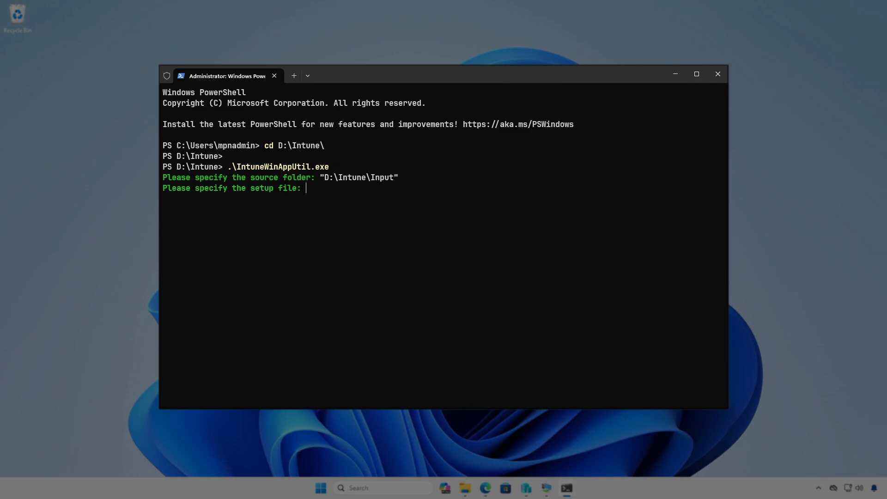
text("D:\Intune\Input\)
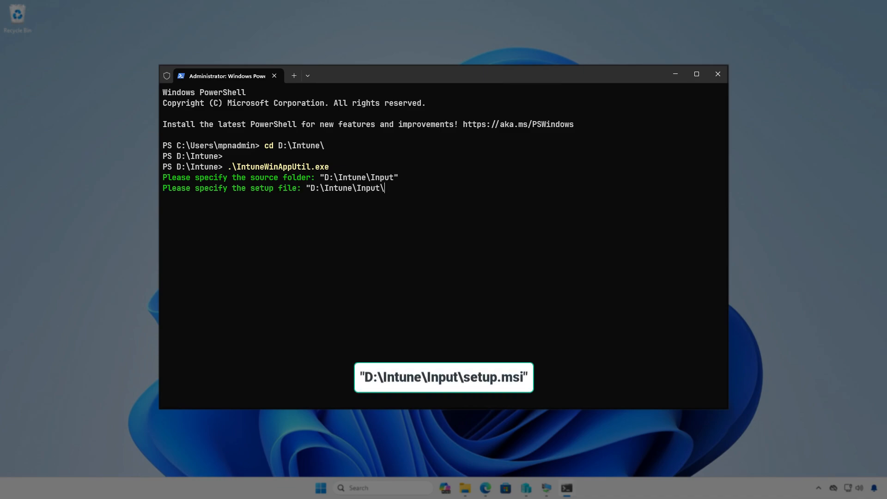
text(setup.msi")
key(Return)
text("D:)
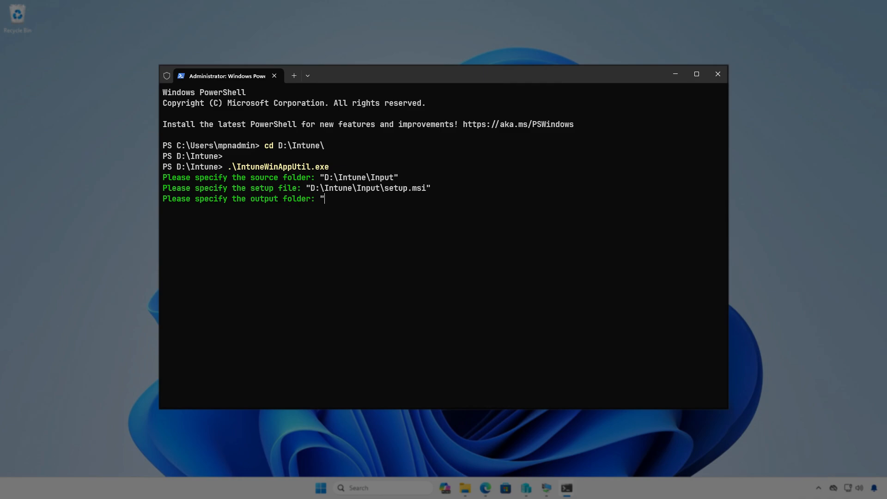
text(\Intune)
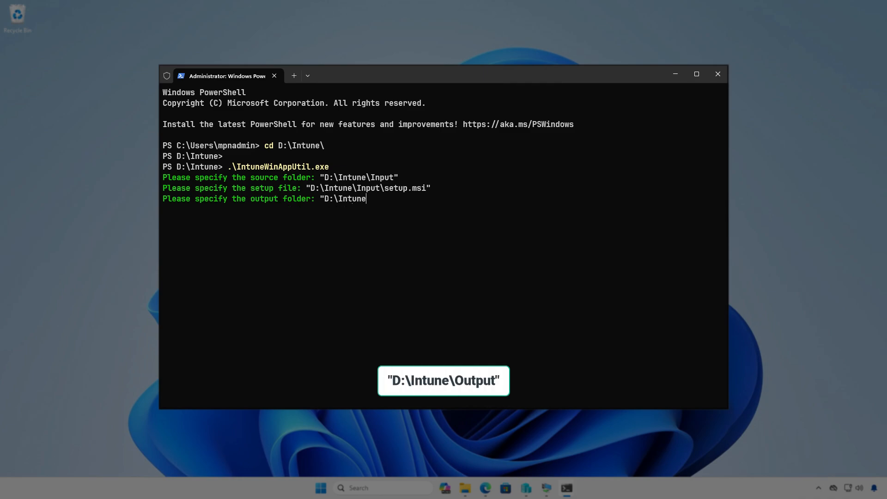
text(\Output")
key(Return)
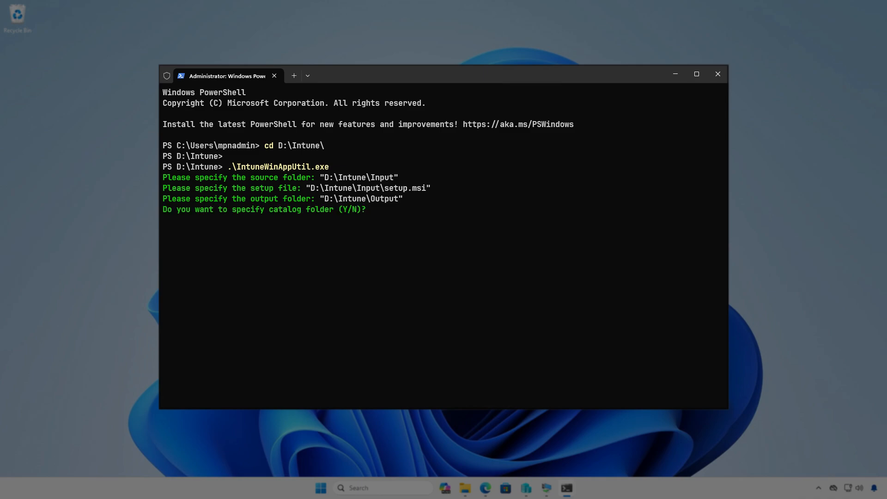
key(n)
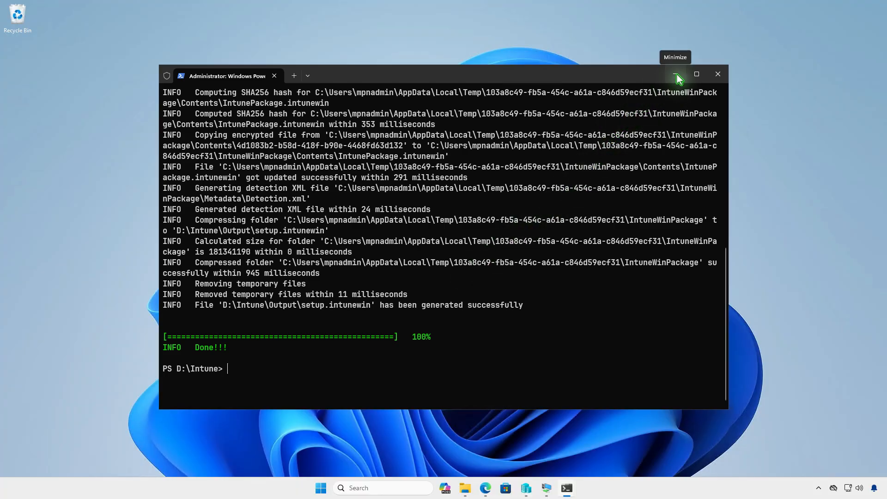
- Check setup.intunewin (168,749 KB) in D:\Intune\Output, then minimize File Explorer
click(676, 75)
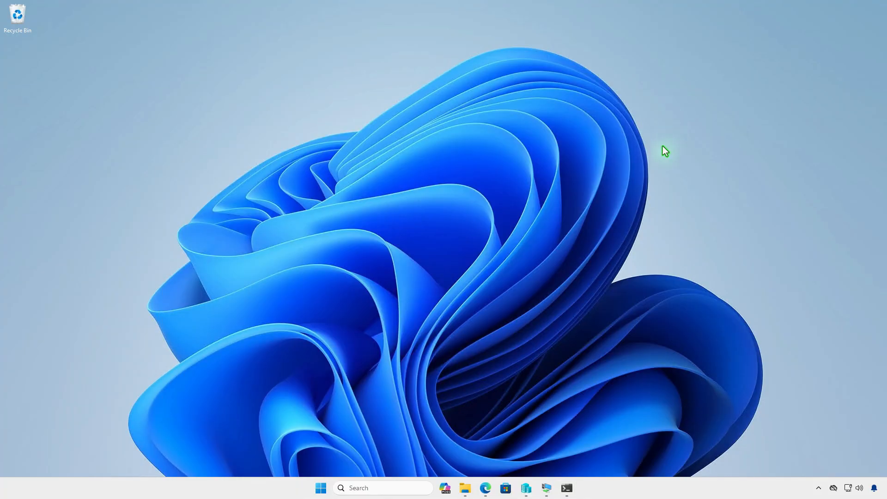
click(465, 488)
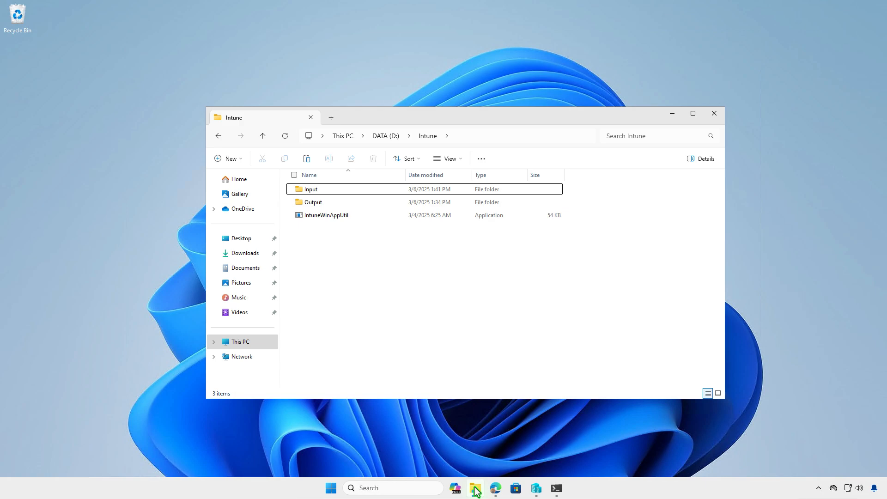
double_click(376, 206)
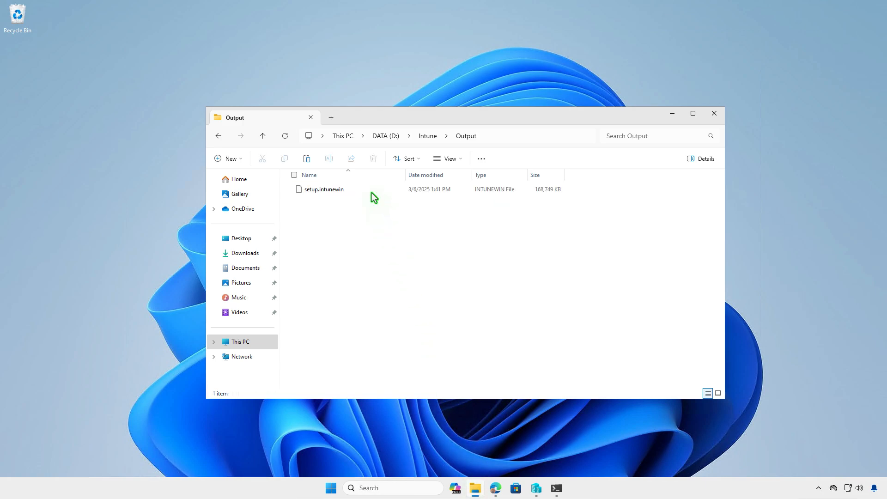
click(371, 191)
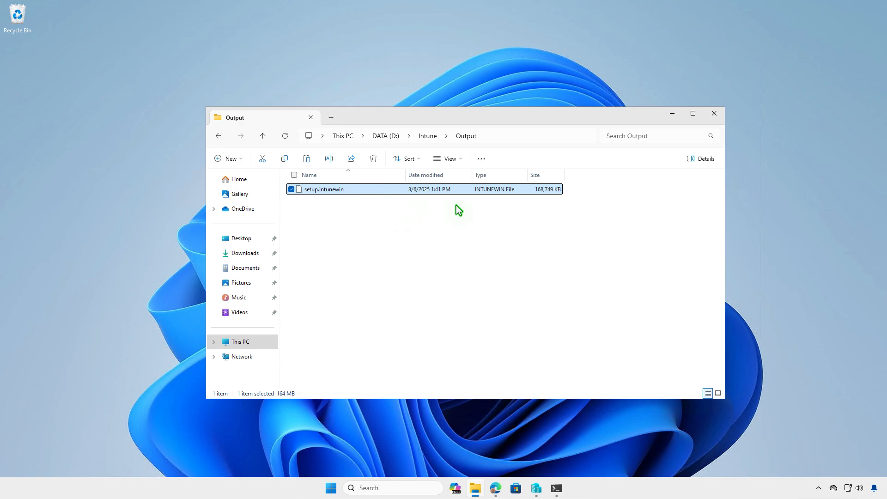
click(672, 114)
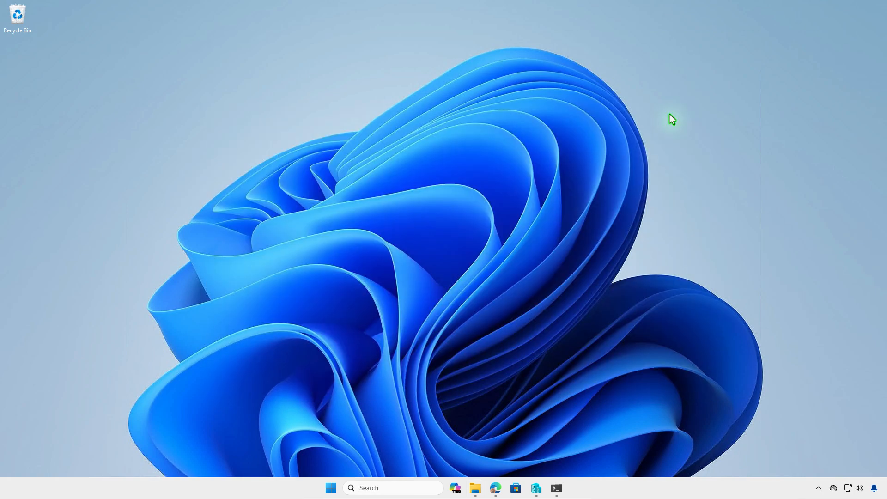
- Under Apps > Windows in Intune, create a new app of type Windows app (Win32)
click(495, 488)
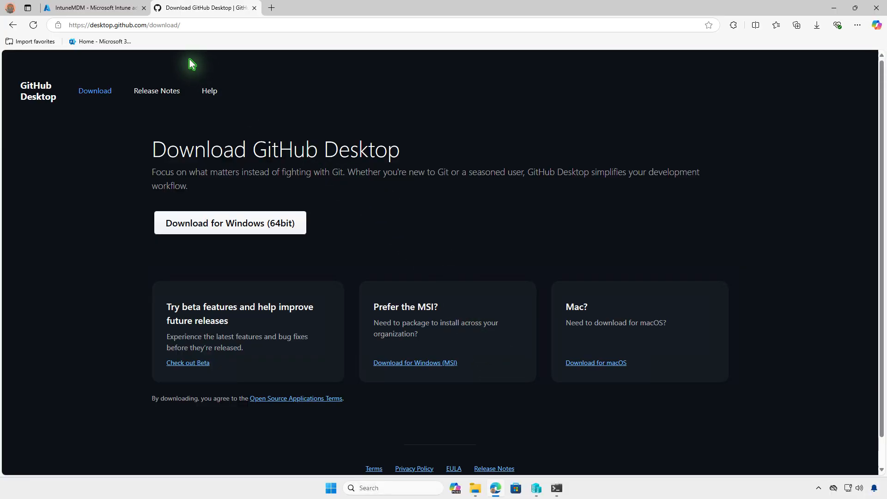
click(128, 11)
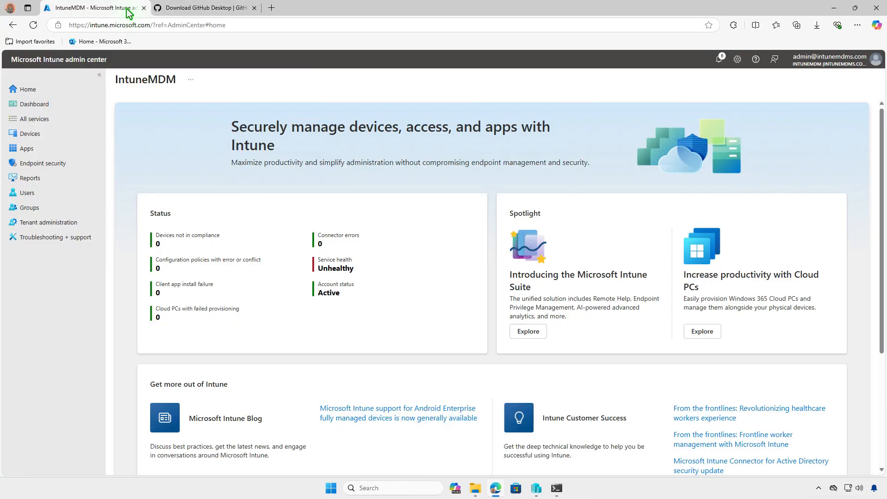
click(58, 149)
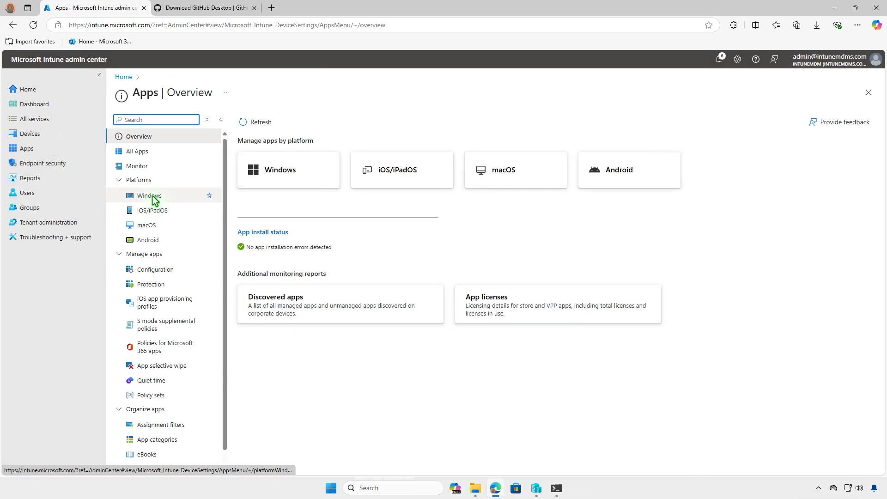
click(173, 196)
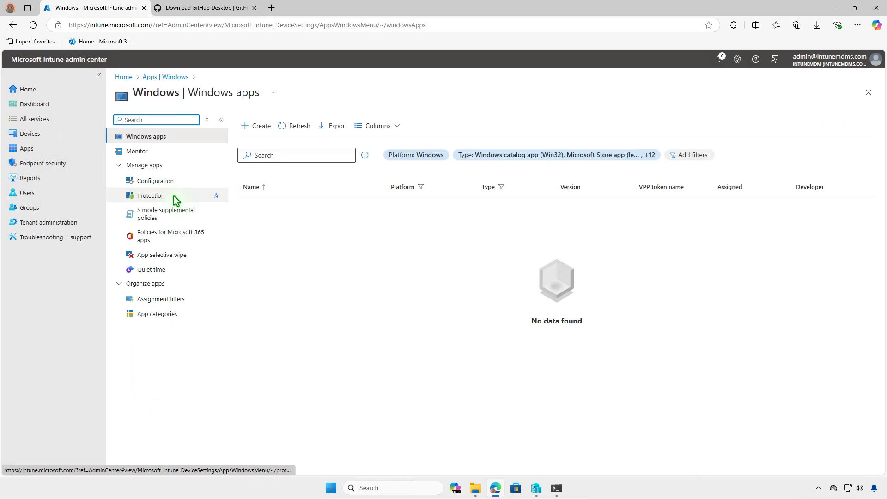
click(260, 130)
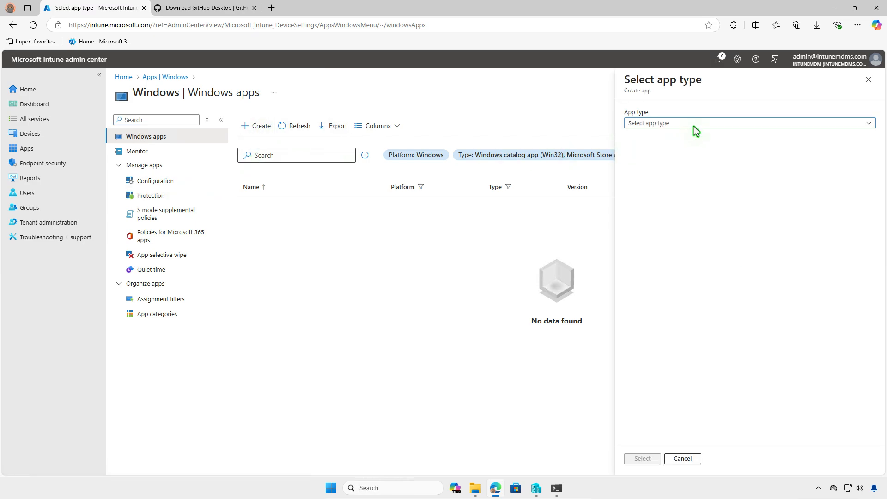
click(696, 123)
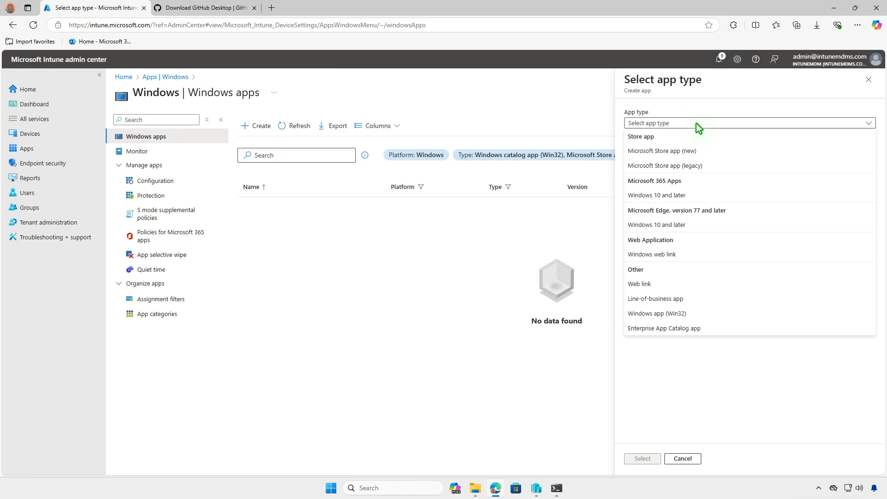
click(700, 314)
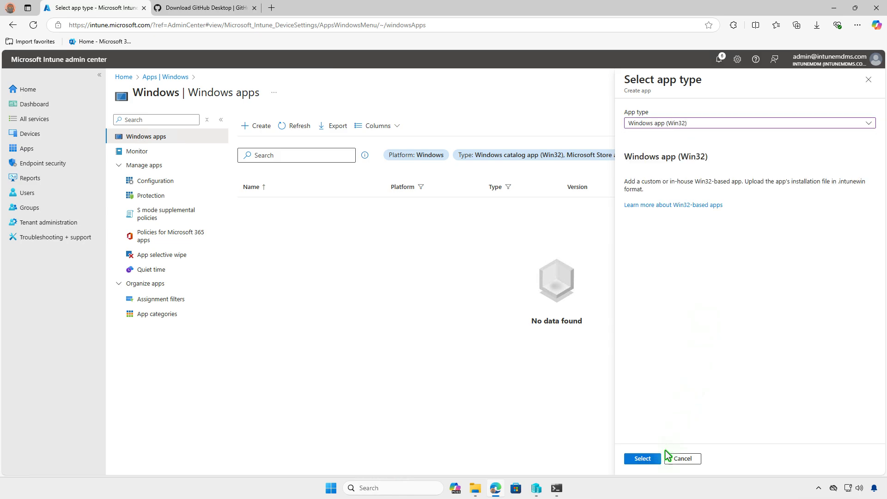
click(643, 458)
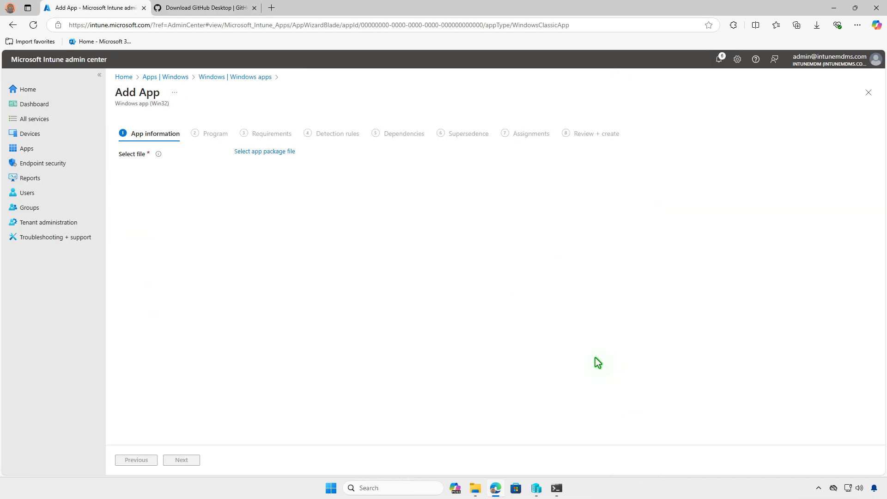
- Upload setup.intunewin from D:\Intune\Output as the Win32 app package file
click(291, 161)
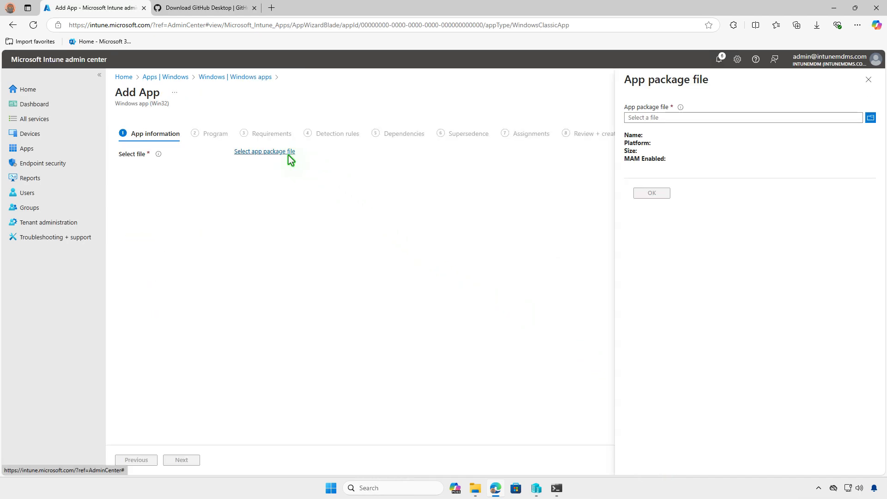
click(717, 118)
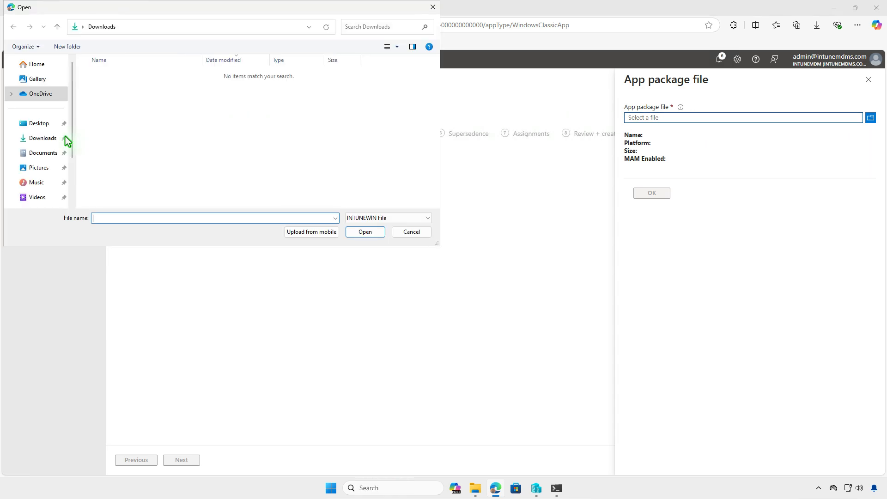
scroll(63, 139, down, 3)
click(55, 149)
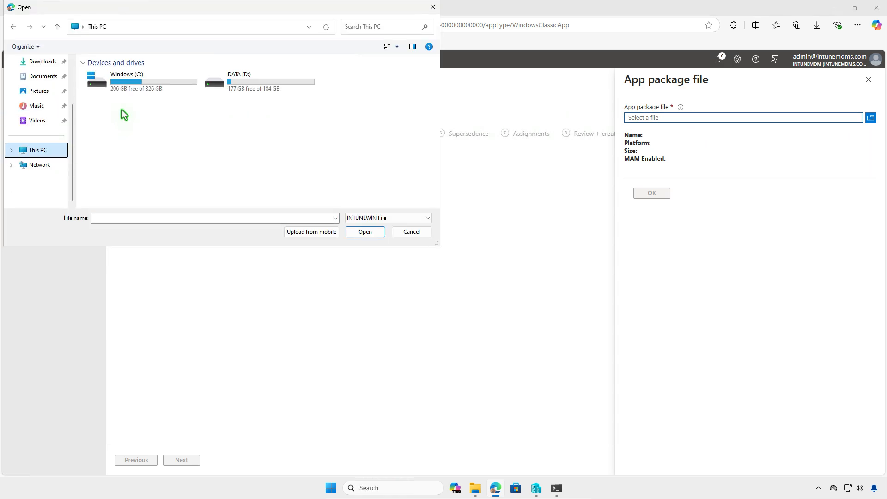
click(279, 76)
double_click(279, 76)
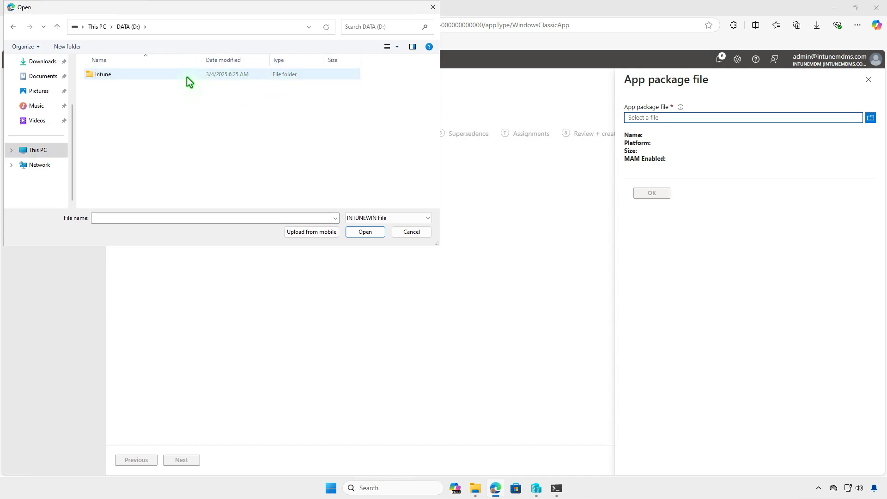
double_click(173, 77)
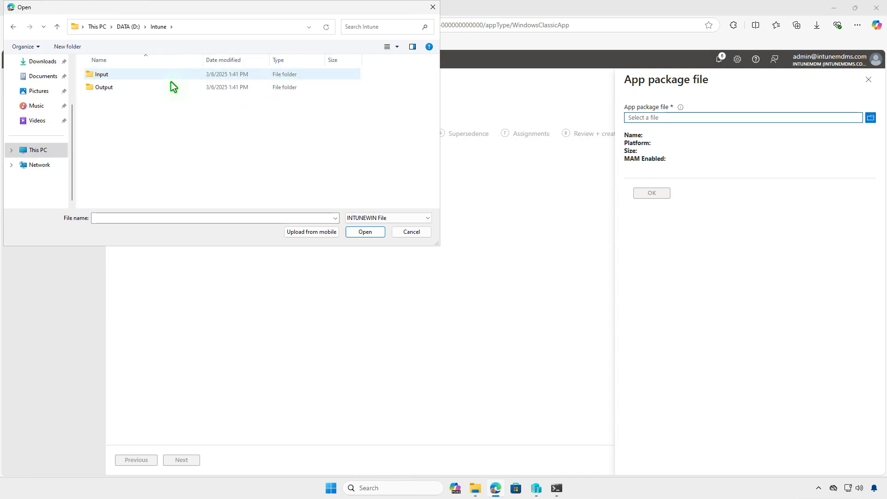
double_click(170, 87)
double_click(170, 74)
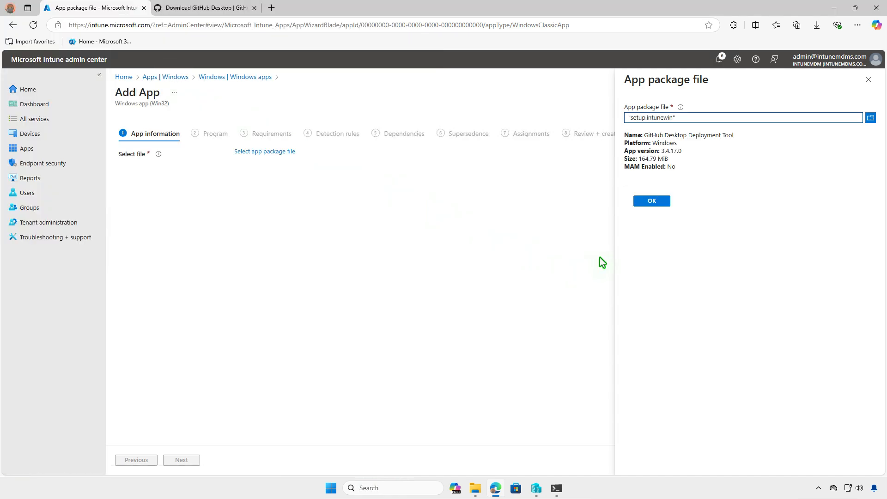
click(653, 201)
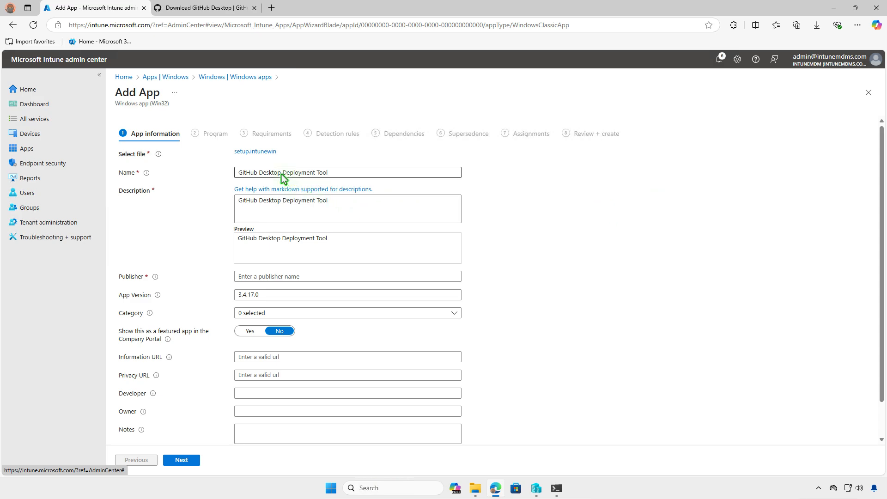
- Trim 'Deployment Tool' from the app name so it reads 'GitHub Desktop'
drag(281, 173, 360, 172)
key(BackSpace)
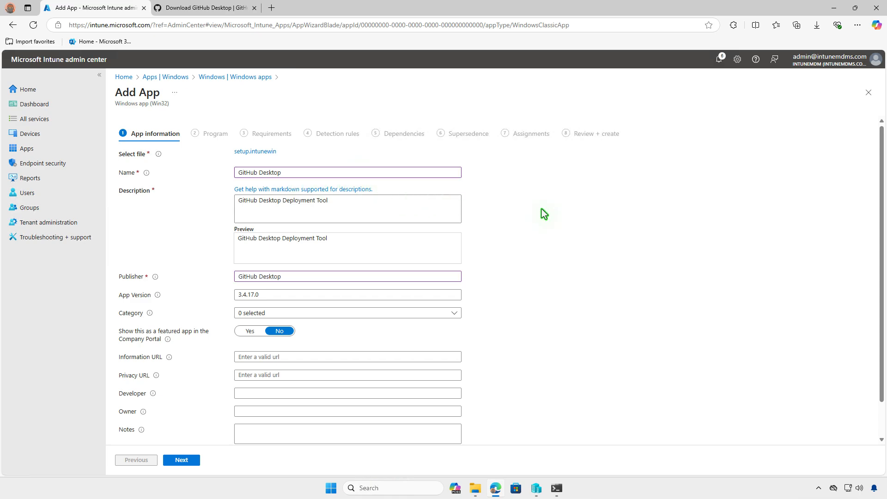
scroll(529, 219, down, 1)
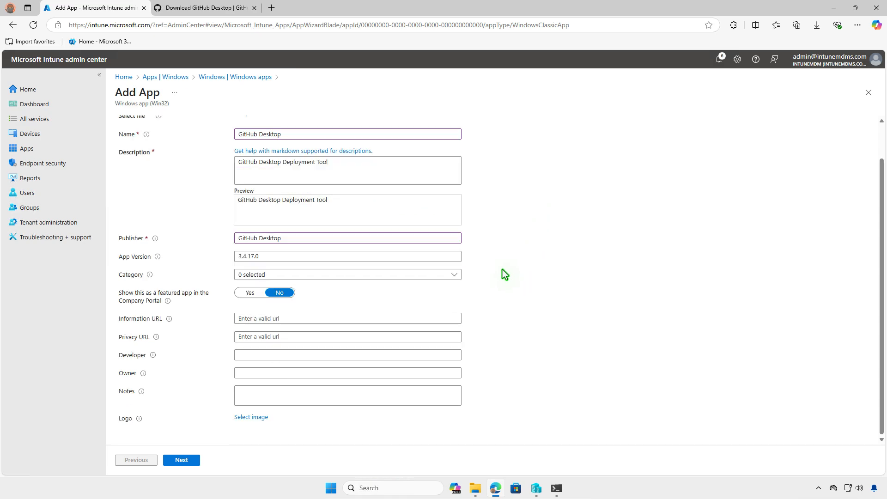
- Upload the GitHub Desktop logo image from Downloads as the app's logo
click(268, 416)
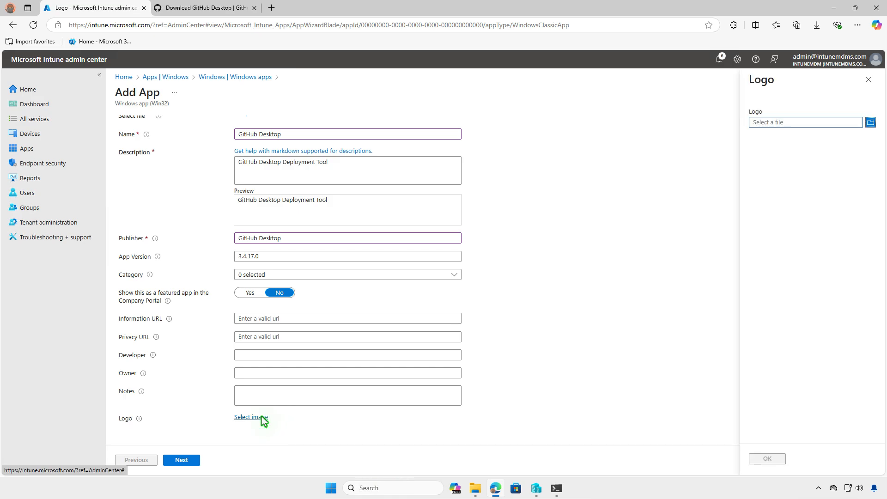
click(804, 123)
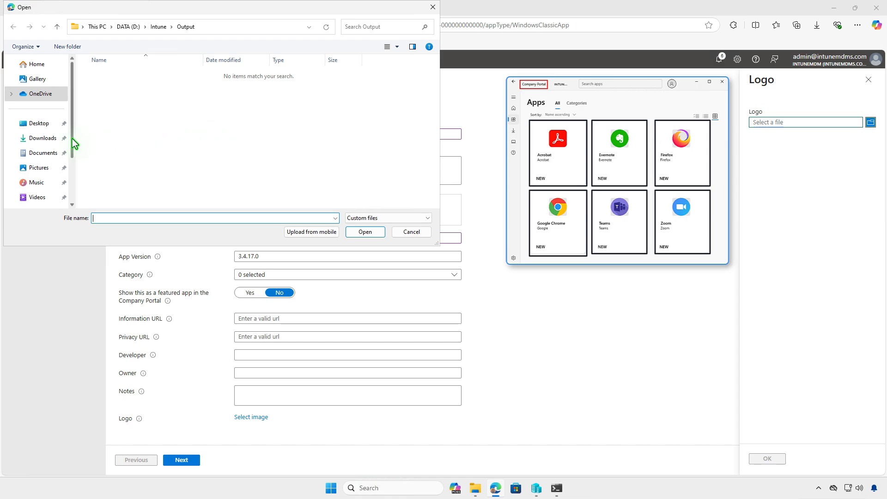
click(49, 140)
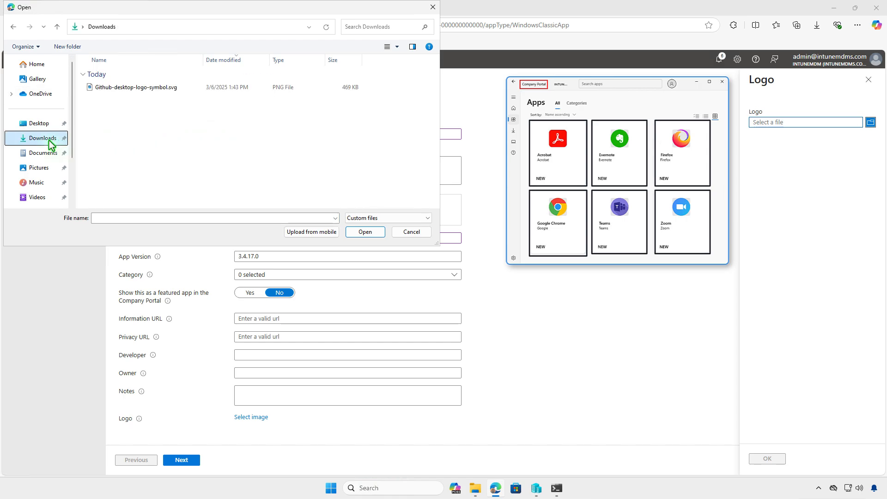
double_click(169, 88)
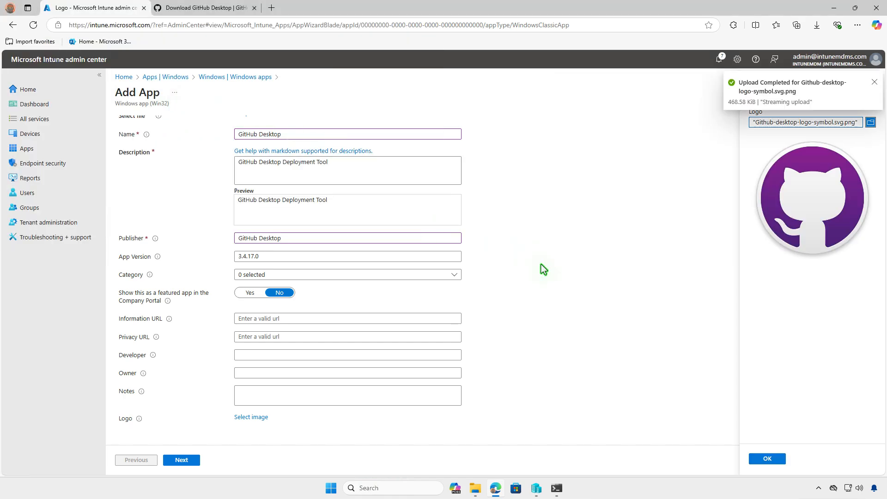
click(765, 459)
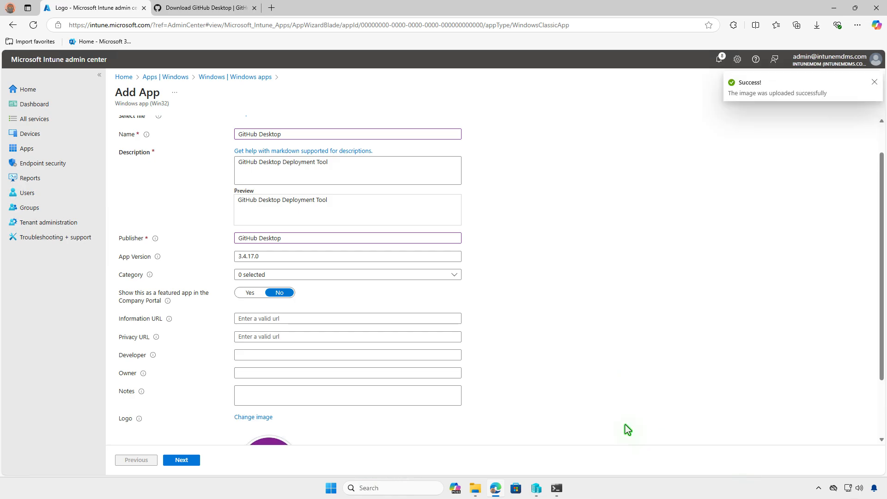
scroll(222, 432, down, 2)
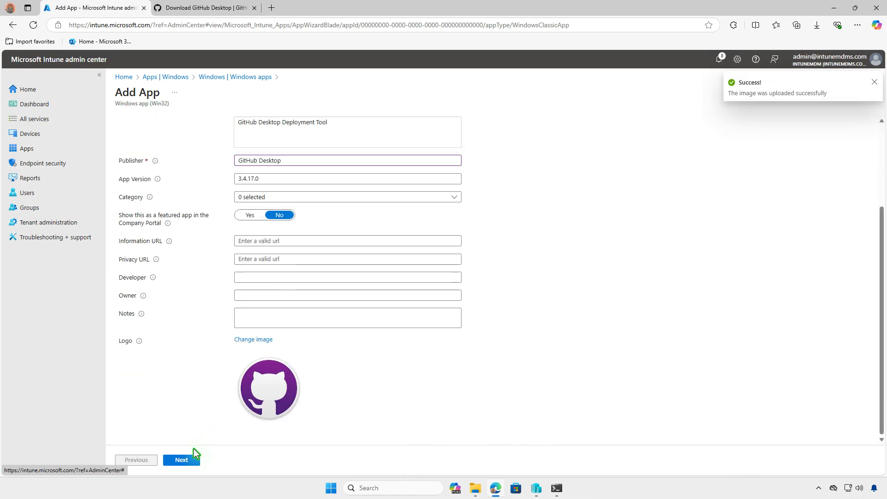
- On Requirements, require 64-bit architecture and minimum operating system Windows 10 1607
click(190, 460)
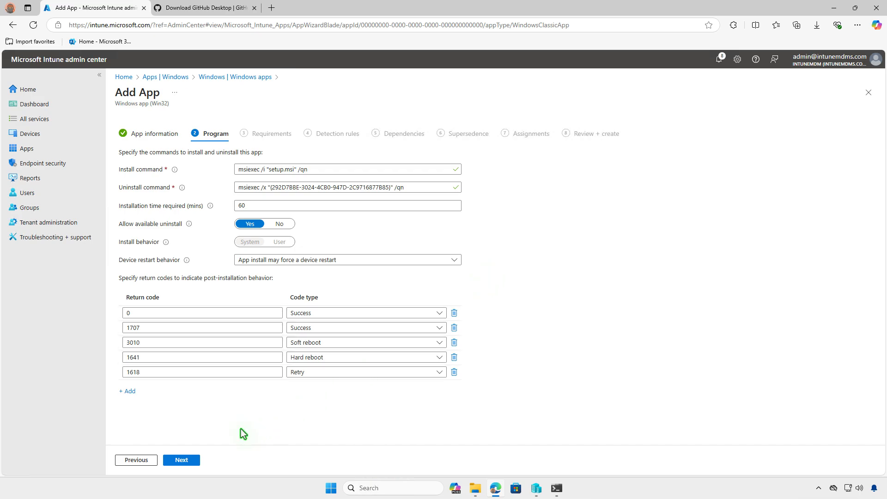
click(196, 462)
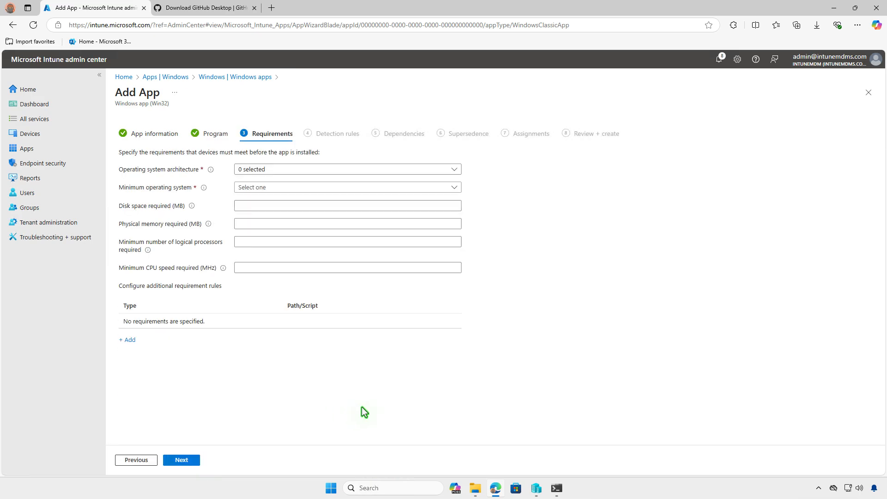
click(318, 169)
click(308, 183)
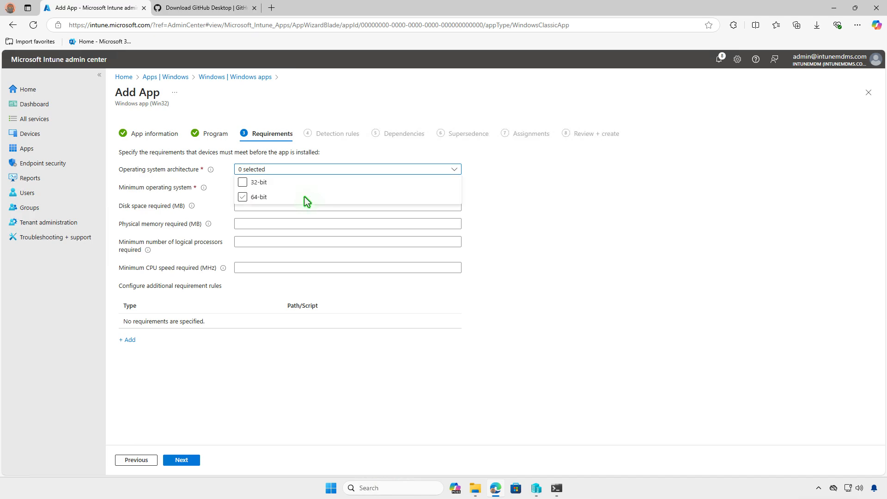
click(301, 196)
click(225, 201)
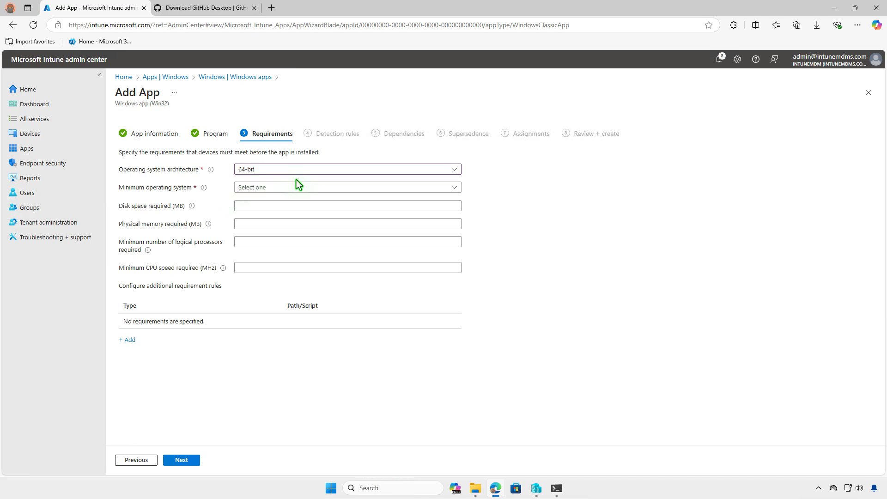
click(324, 189)
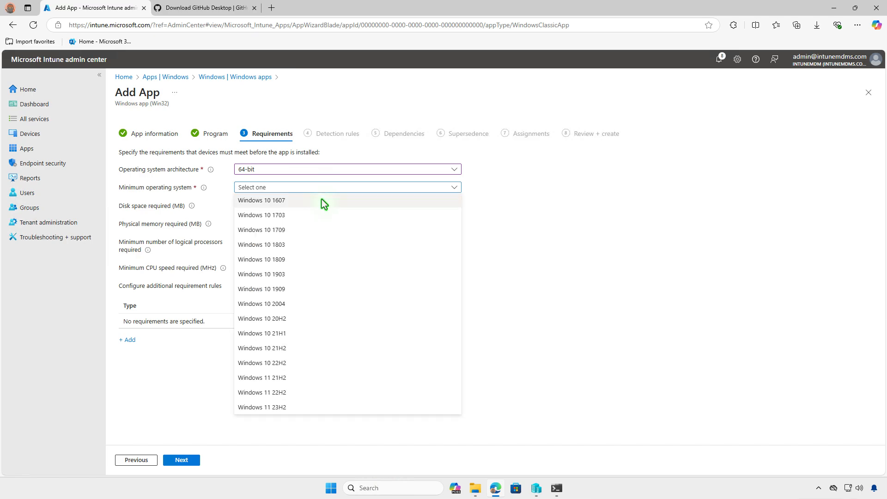
click(321, 199)
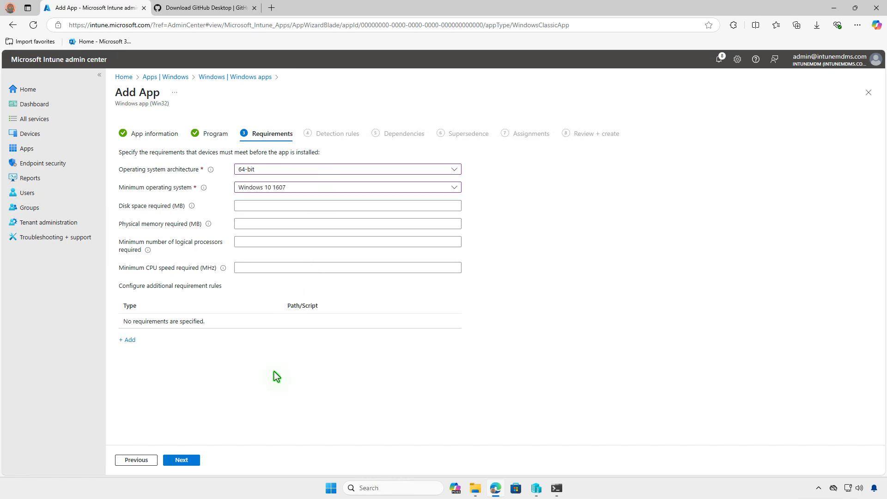
click(194, 458)
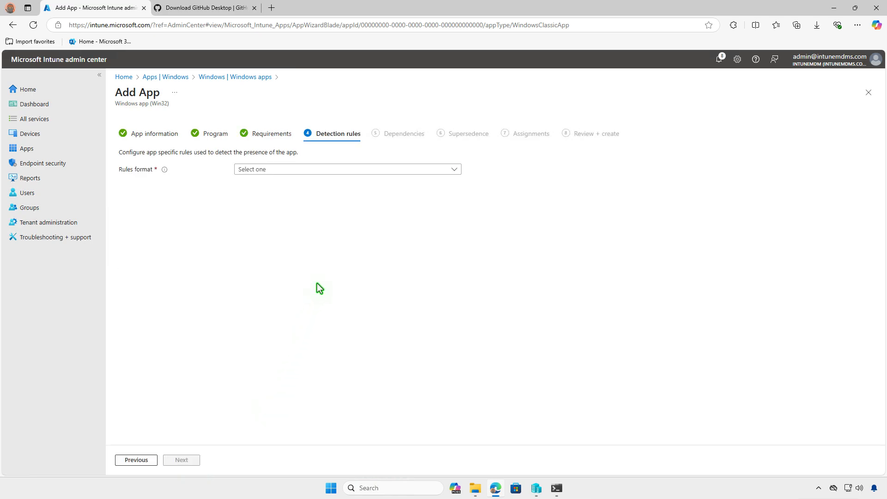
click(330, 172)
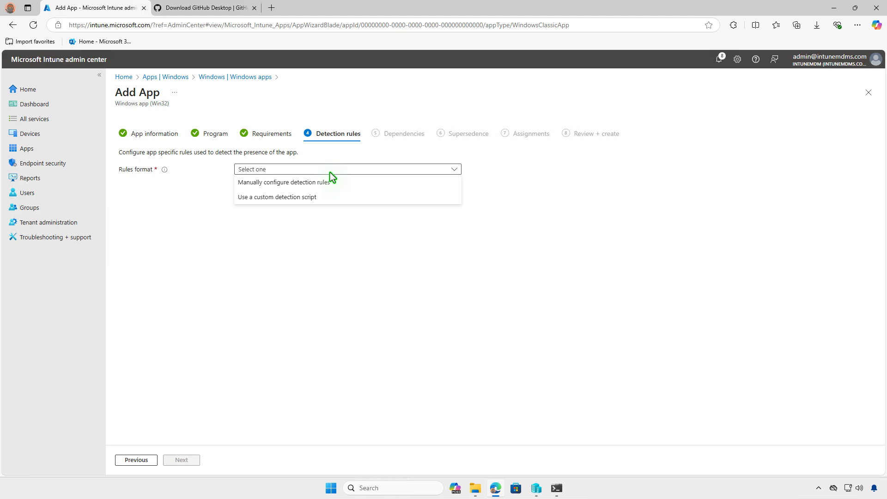
click(337, 182)
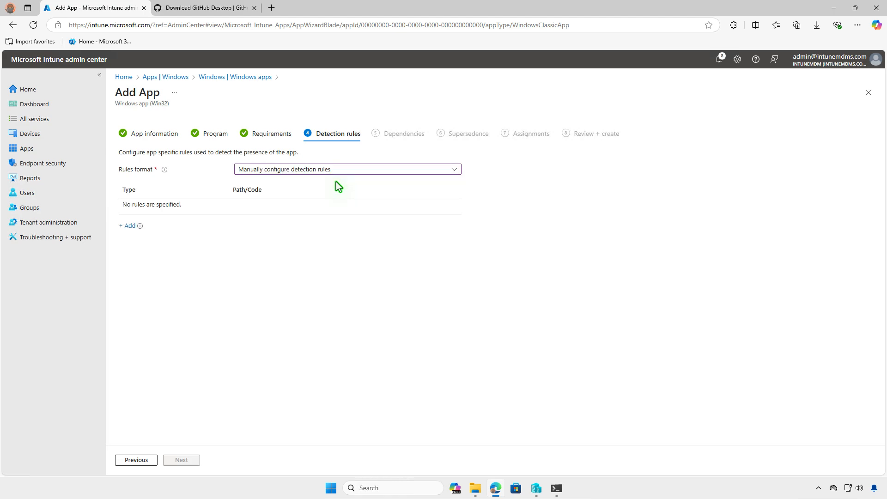
click(127, 226)
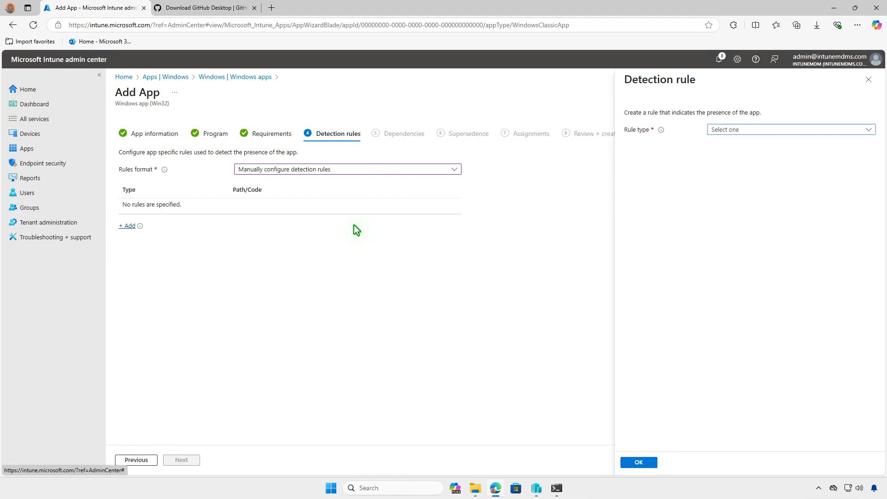
click(784, 129)
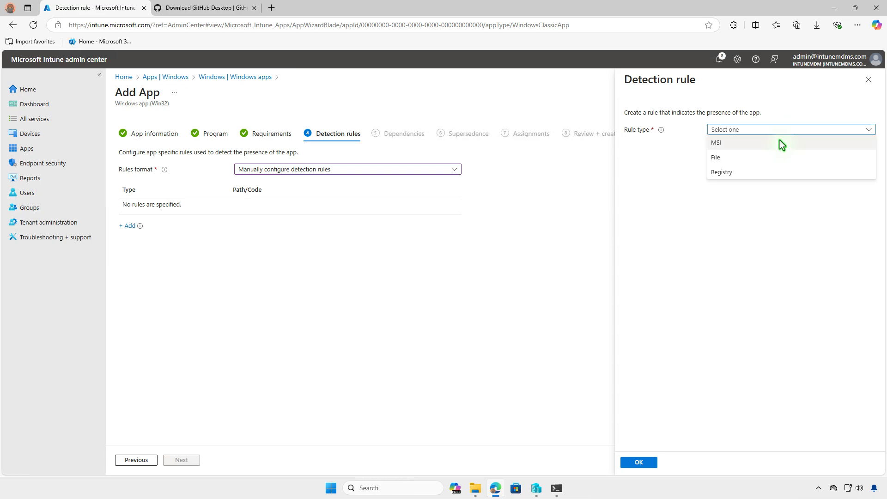
click(780, 141)
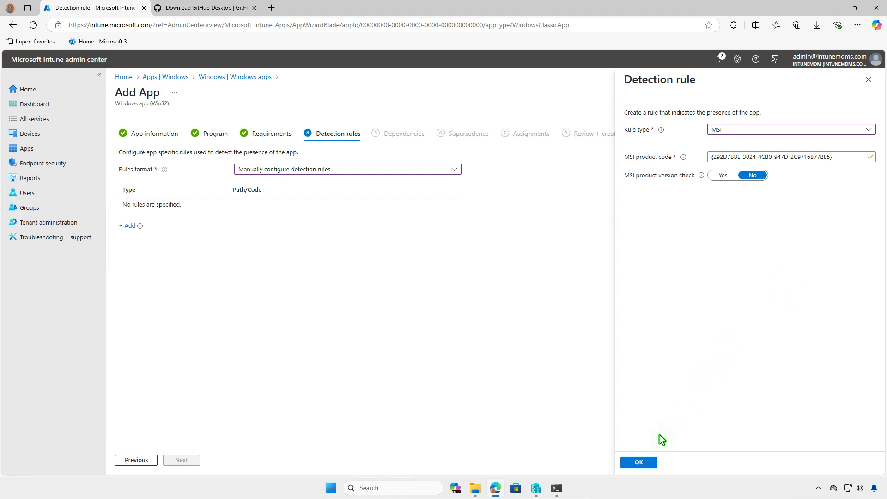
click(650, 462)
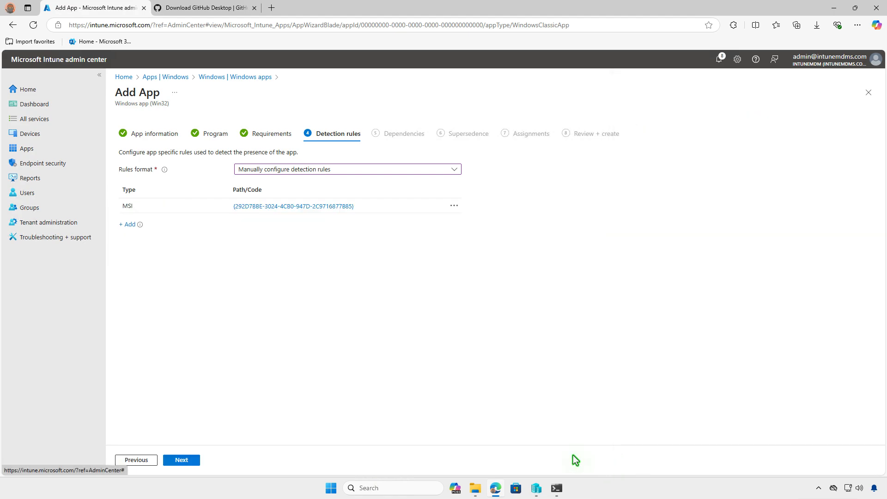
- Skip Dependencies and Supersedence without adding anything to reach Assignments
click(189, 460)
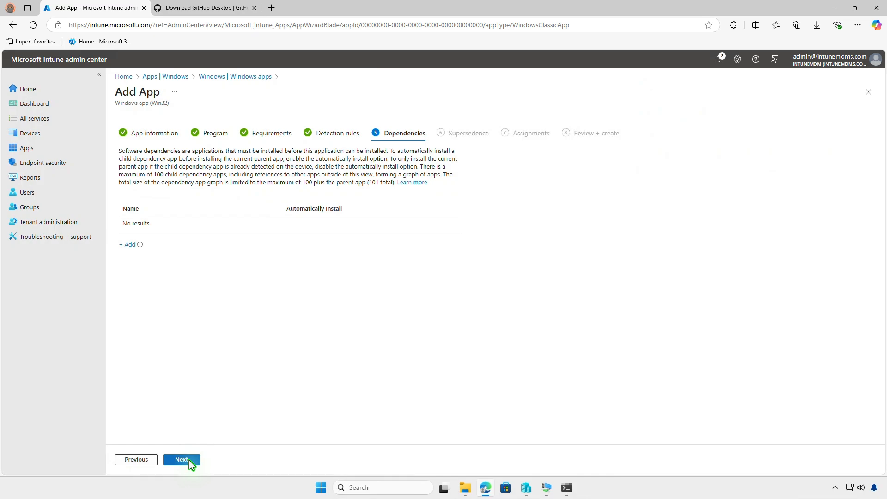
click(190, 460)
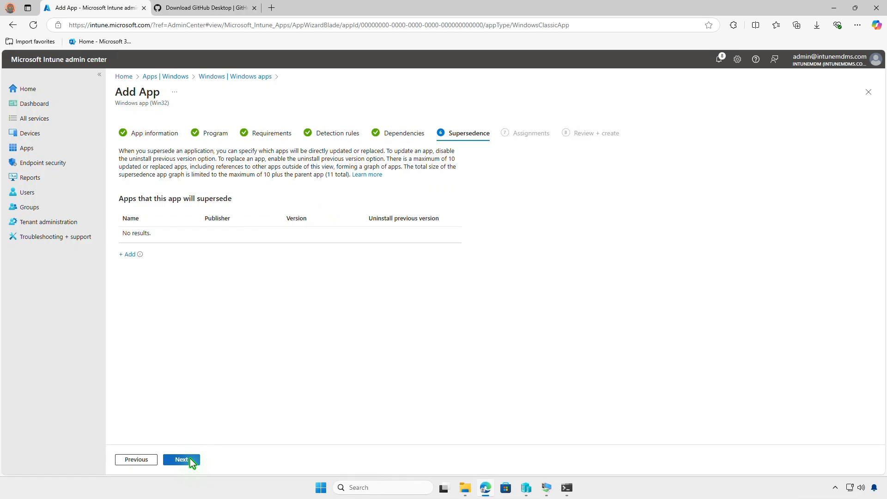
click(190, 459)
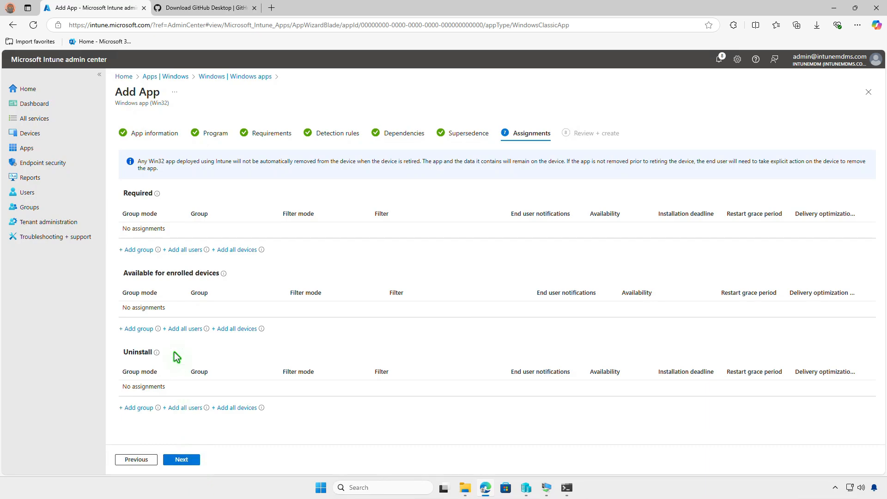
- Assign Test_Devices as a Required group and continue to Review + create
click(138, 250)
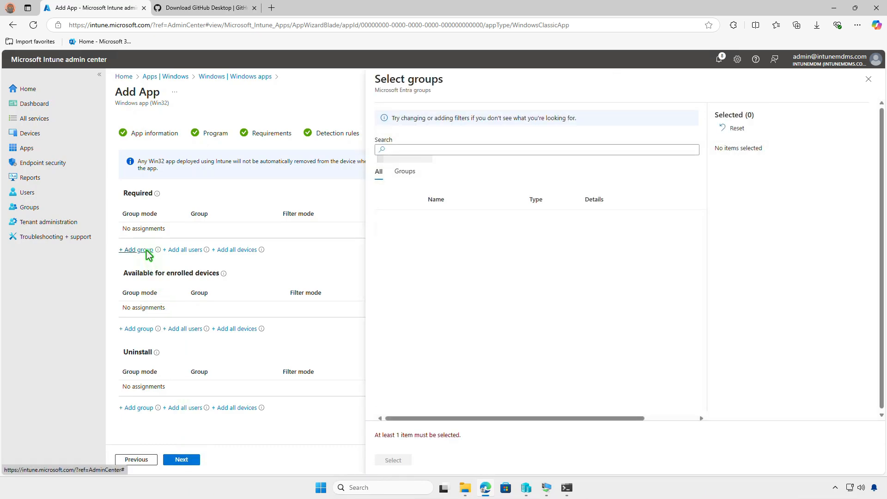
click(386, 220)
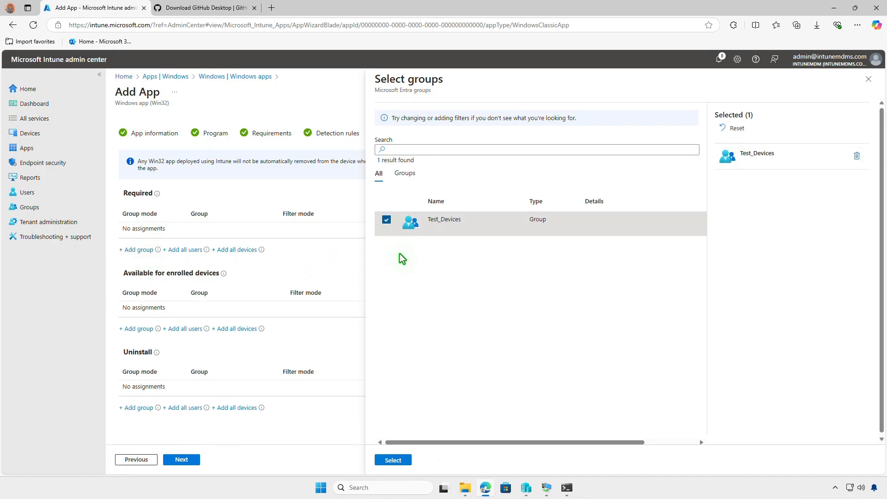
click(398, 461)
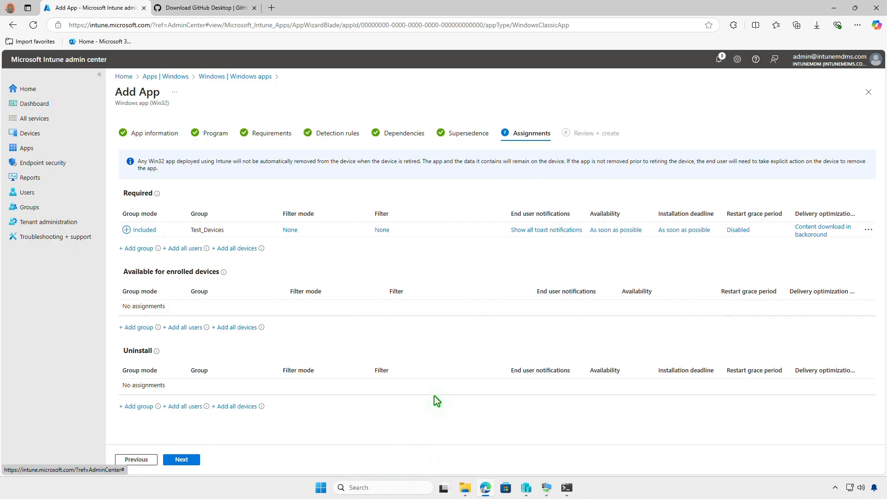
click(537, 231)
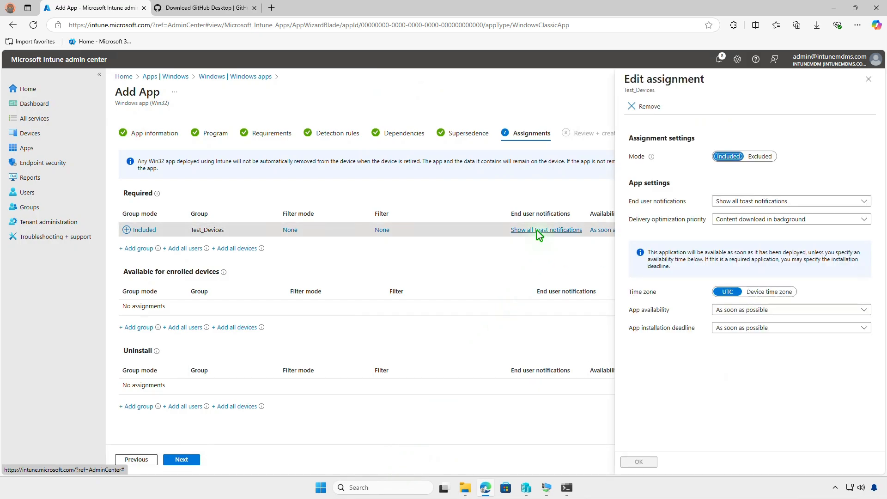
click(868, 80)
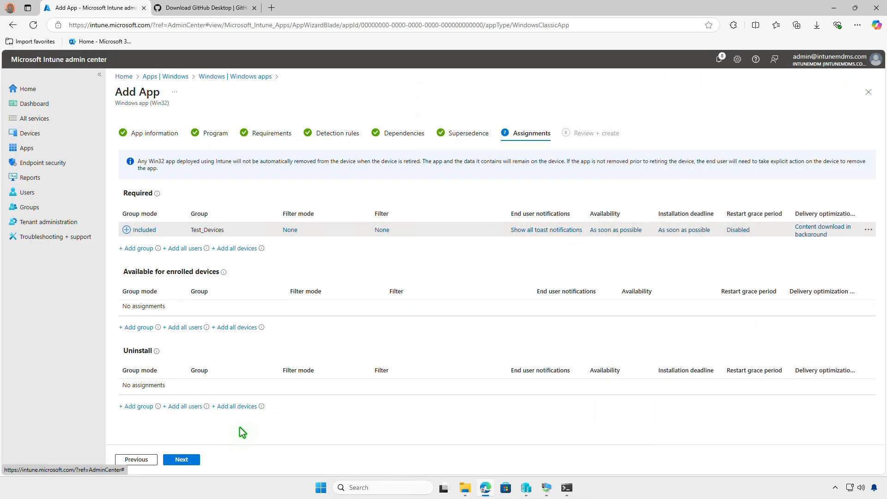
click(182, 459)
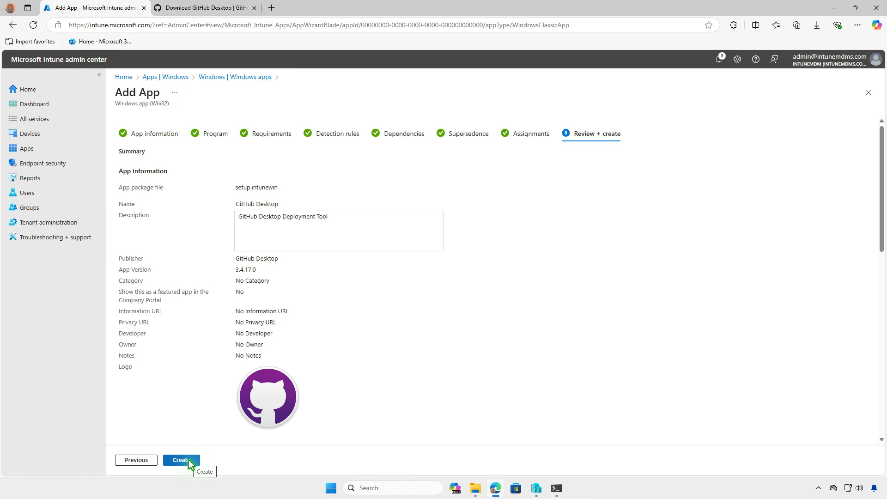
- Create the GitHub Desktop app from the Review + create summary
click(188, 460)
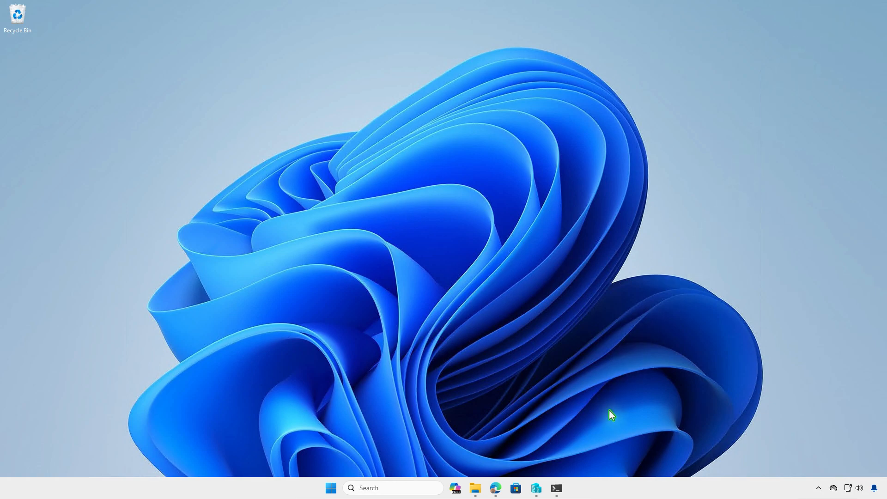
- In the VM, view the Entra work account's management info in Settings, then minimize Settings
click(569, 489)
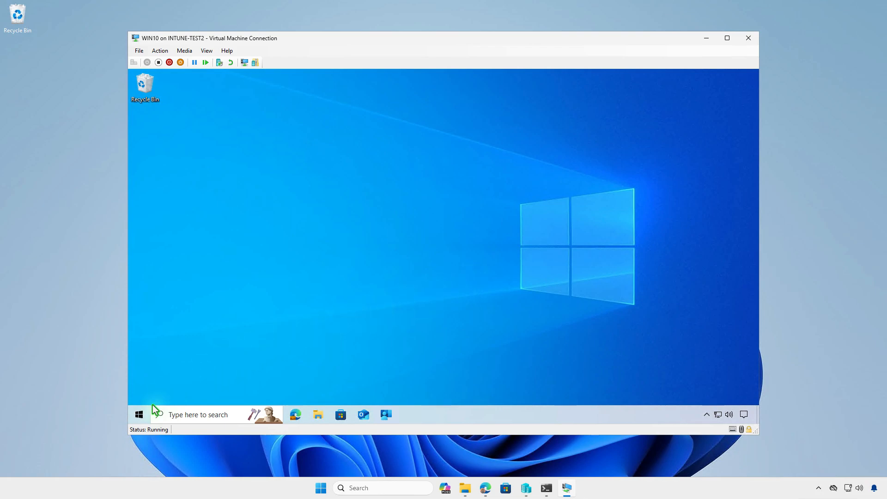
click(140, 416)
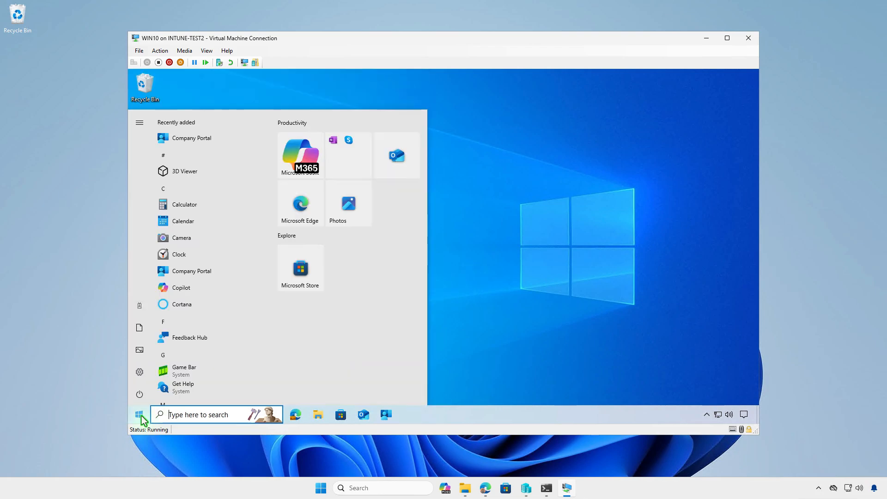
click(135, 307)
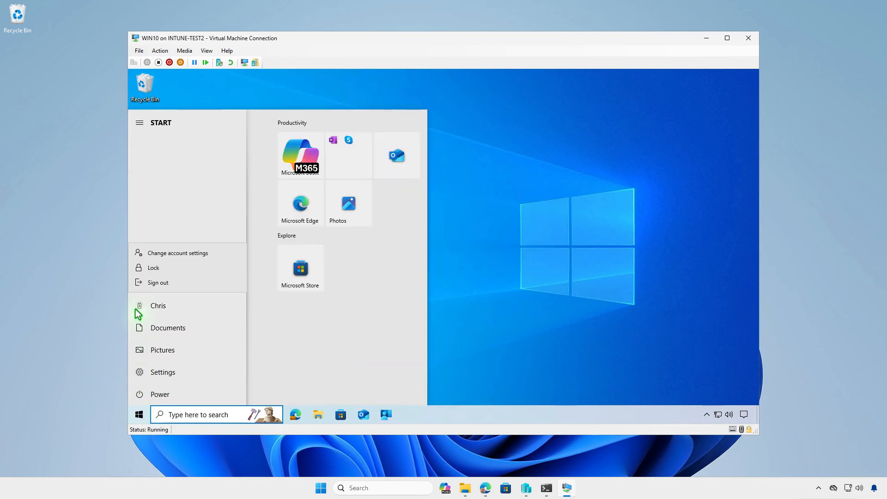
click(208, 256)
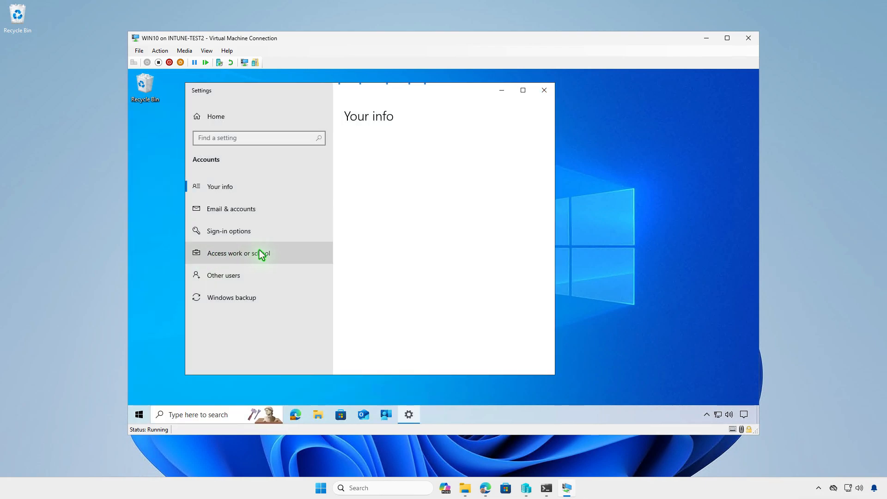
click(283, 256)
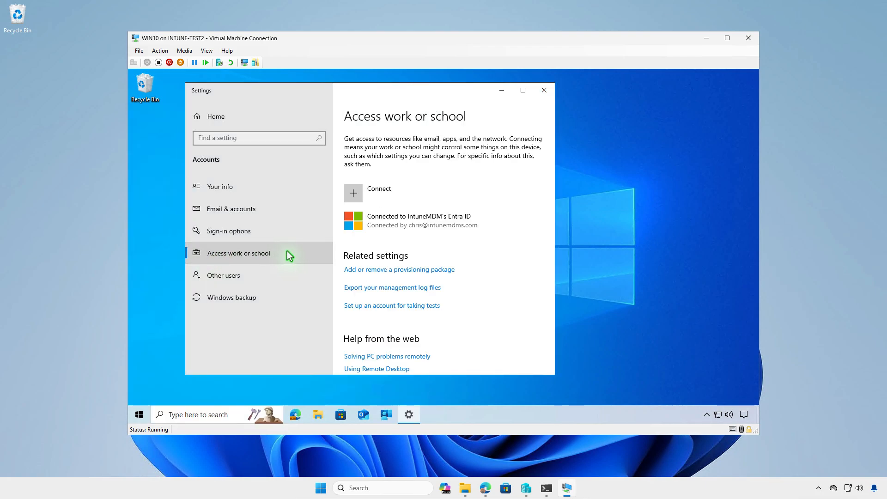
click(412, 230)
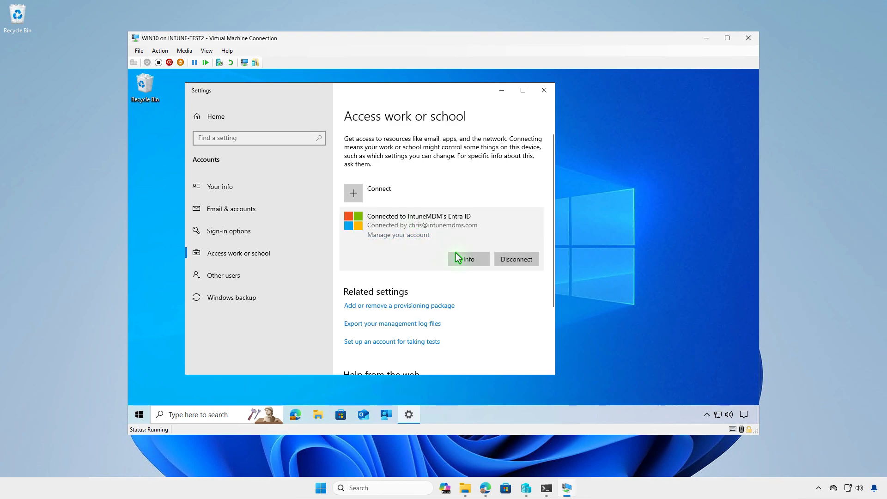
click(470, 260)
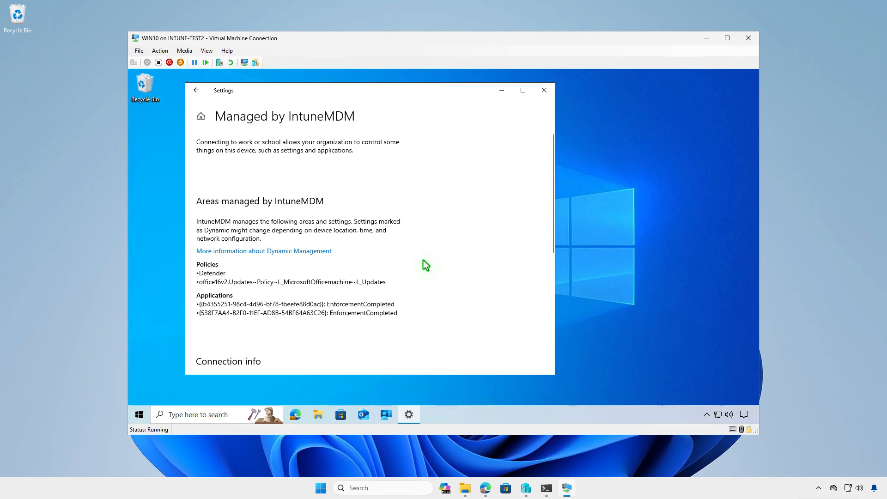
scroll(423, 259, down, 3)
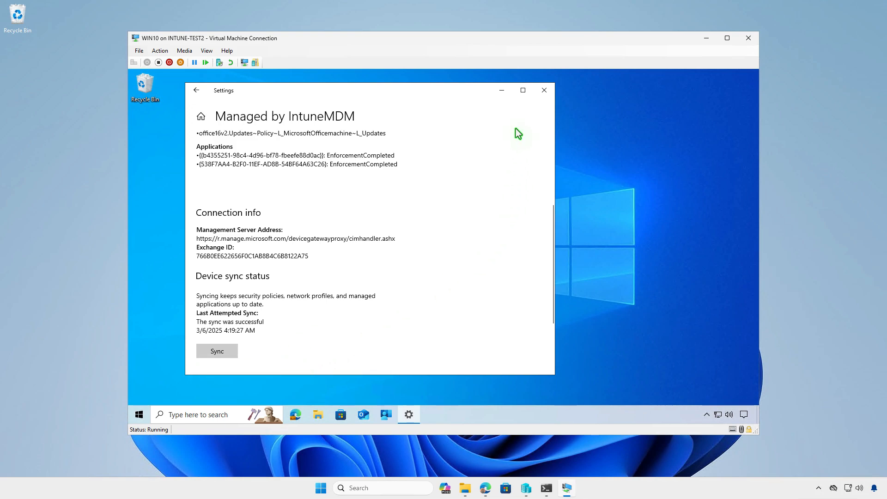
click(503, 92)
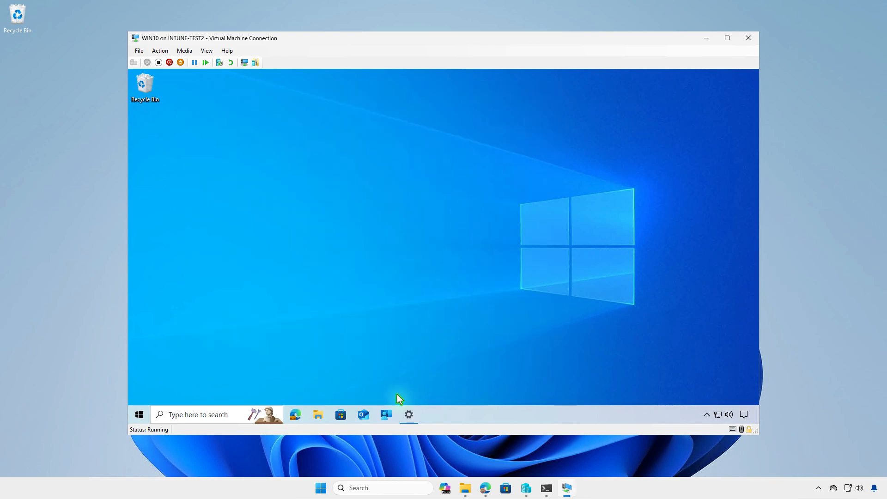
- Sync the VM from Company Portal settings and read the GitHub Desktop install notification
click(388, 415)
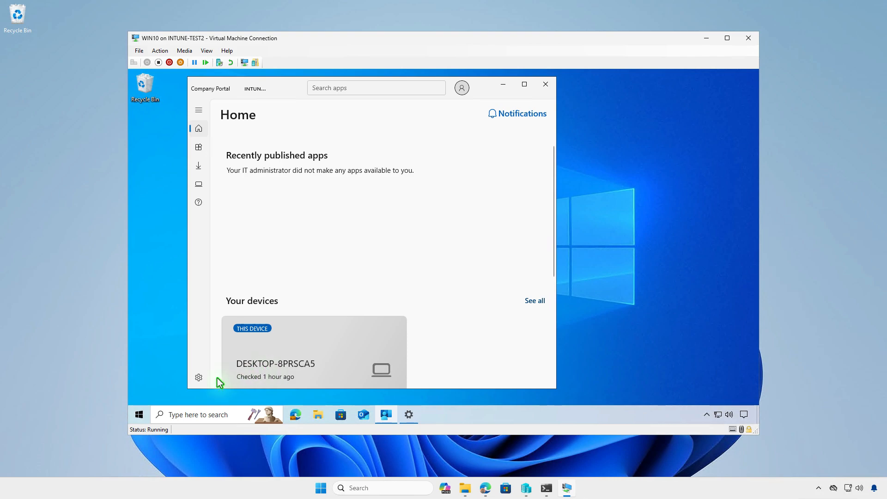
click(199, 378)
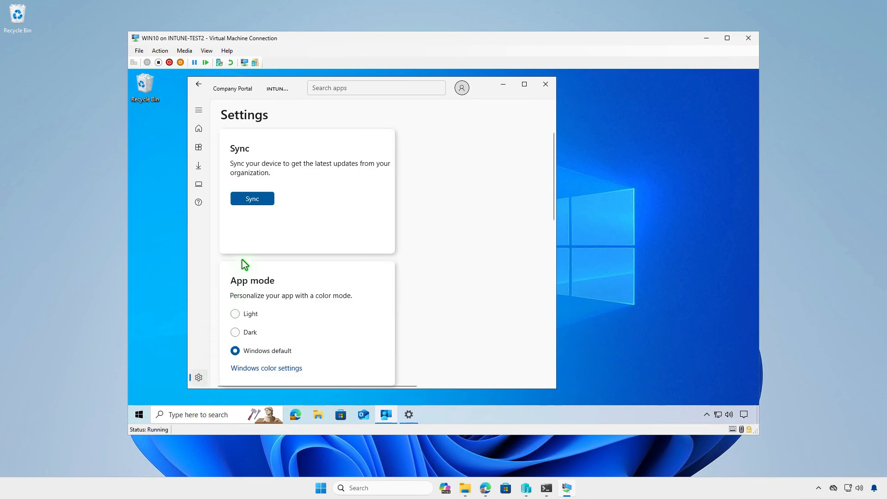
click(262, 202)
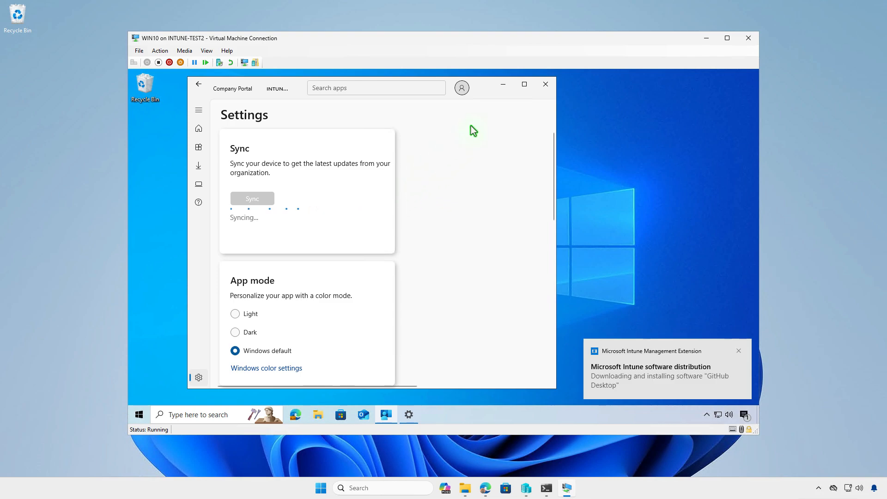
click(503, 85)
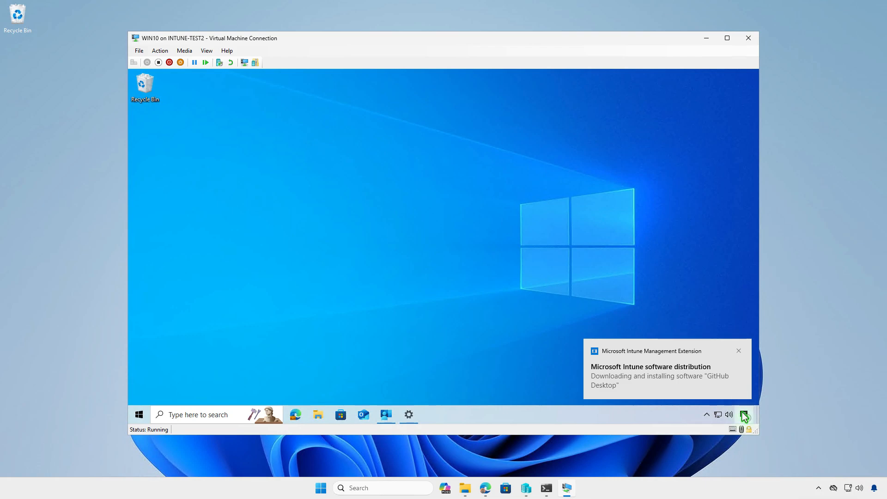
click(744, 415)
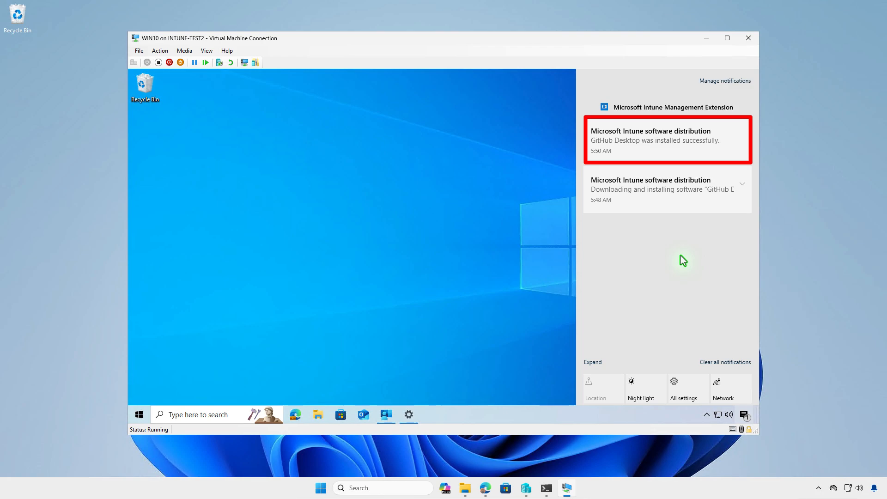
click(560, 291)
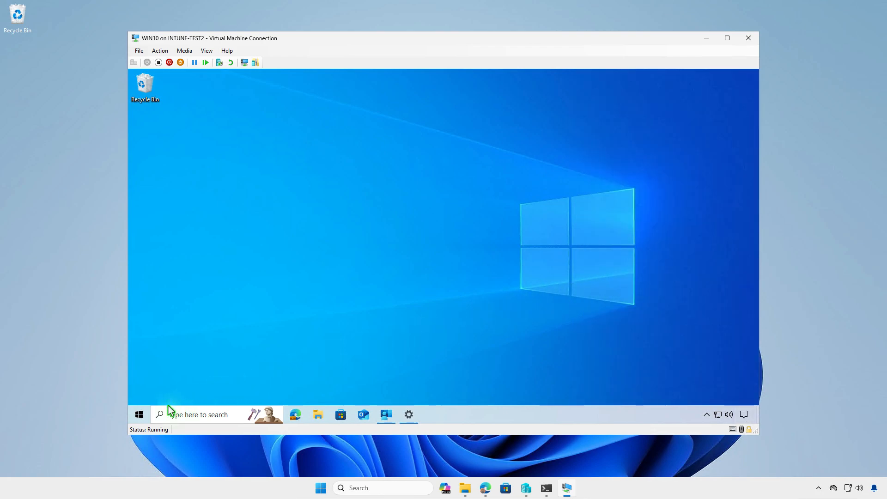
- Search the VM's Apps & features list for 'github'
right_click(139, 418)
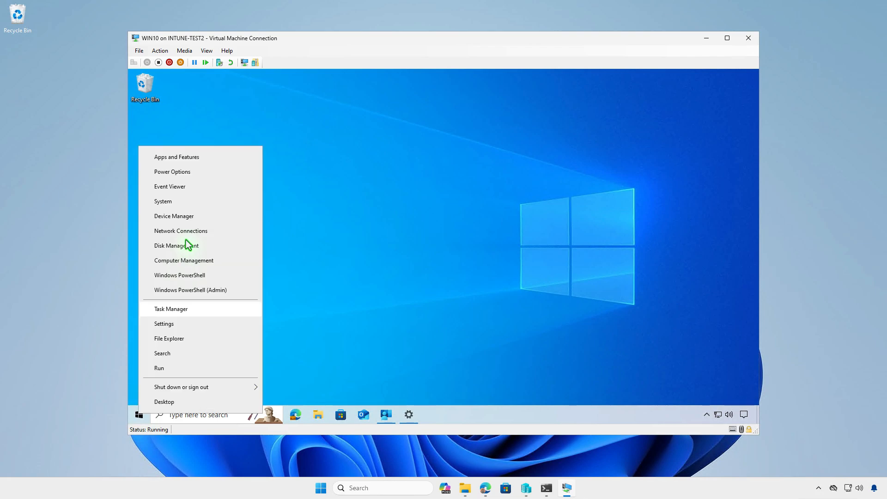
click(201, 161)
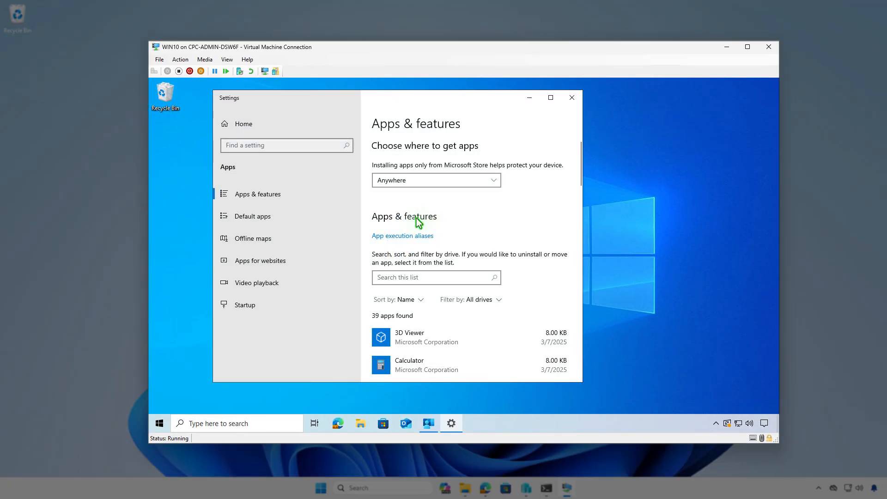
click(442, 278)
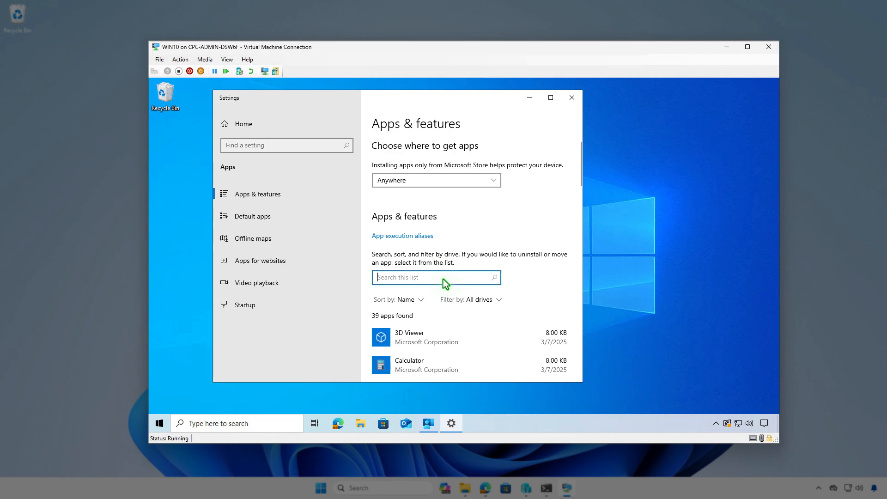
text(github)
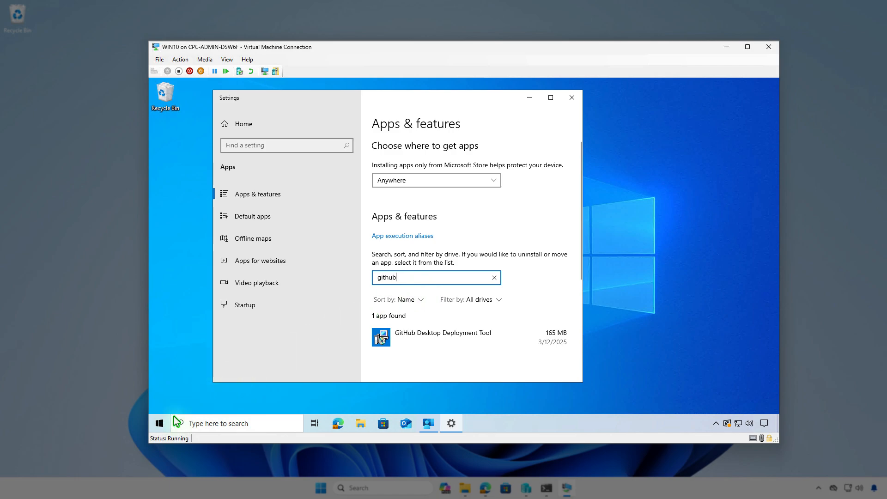
- Sign out and sign back in with another work account's e-mail and password
right_click(159, 423)
mouse_move(223, 400)
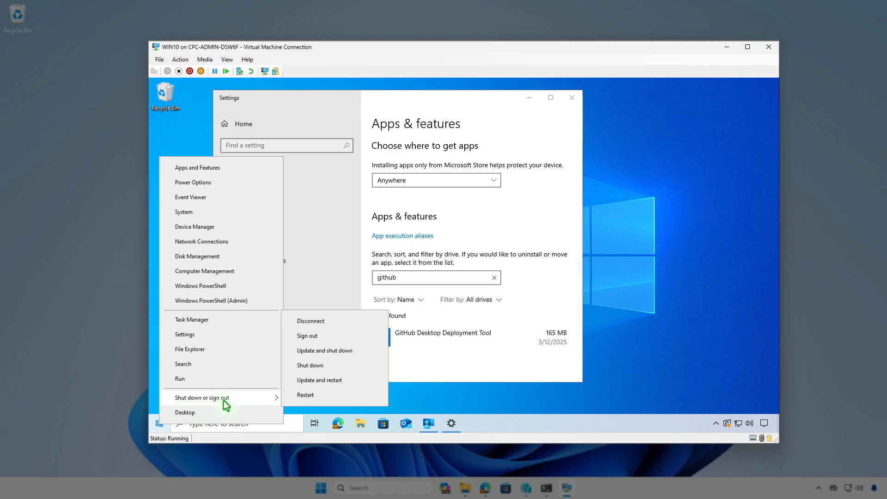
click(333, 337)
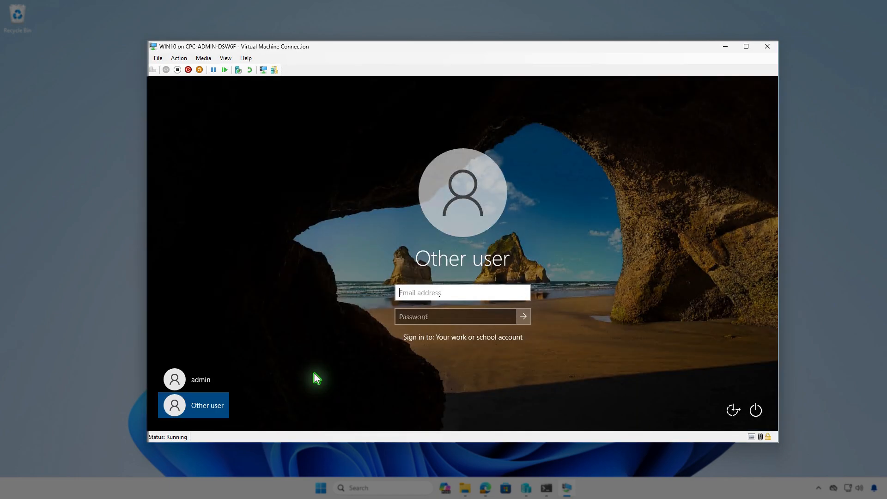
key(Tab)
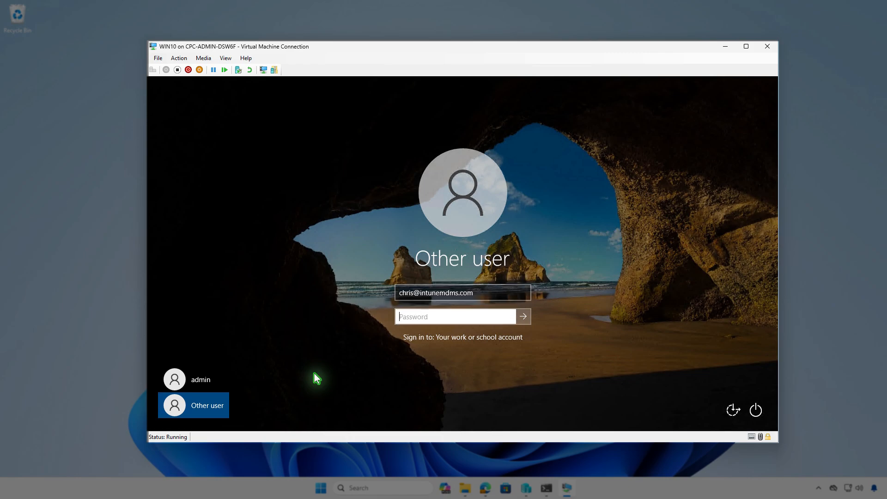
text(••••••••)
key(Return)
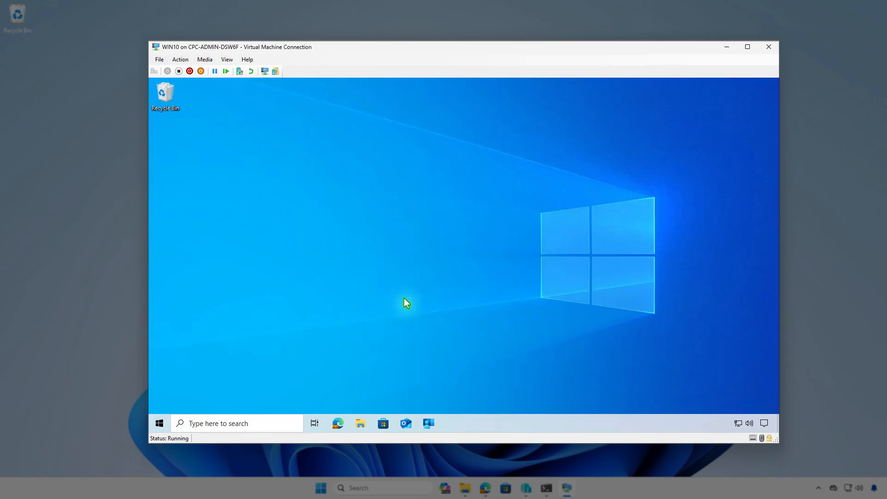
- Filter Apps & features by 'git' to find GitHub Desktop for the new user
right_click(158, 424)
click(229, 170)
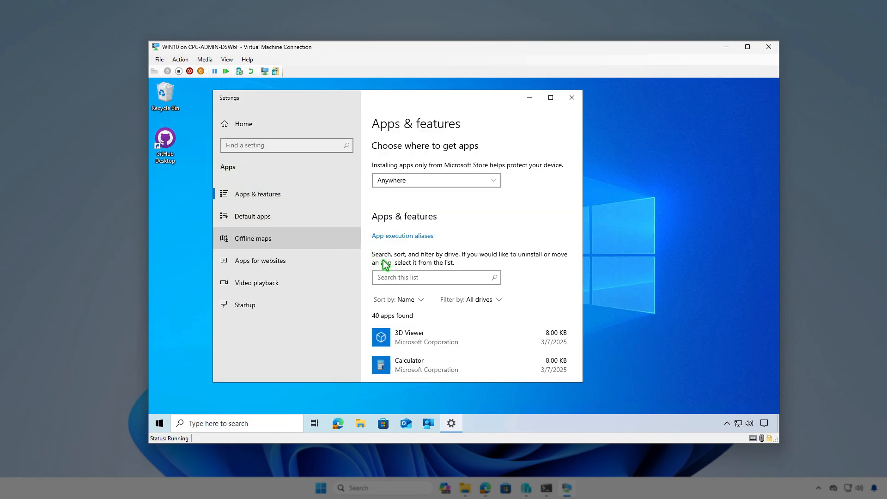
click(463, 278)
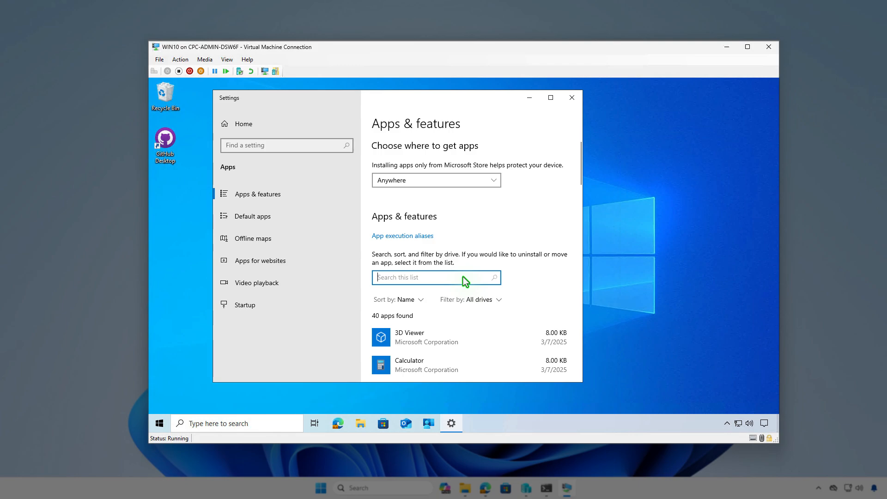
text(git)
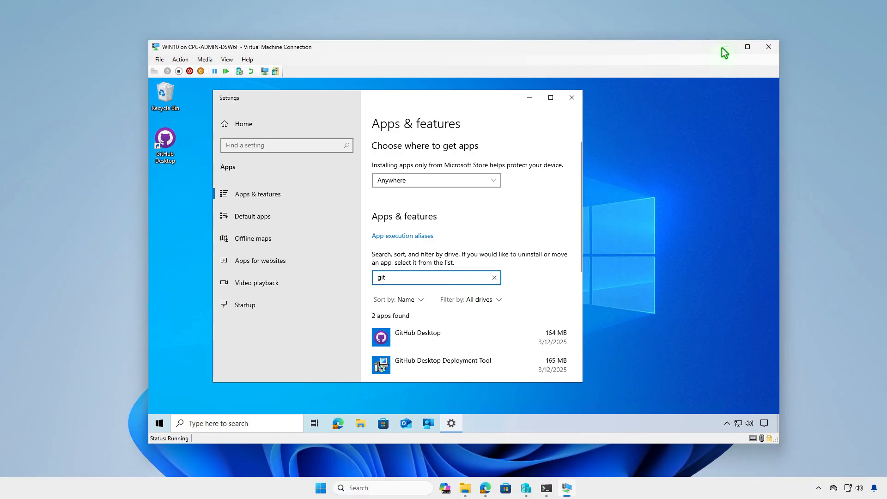
- Return from the VM to the Intune admin center in Edge and reload the page
click(726, 47)
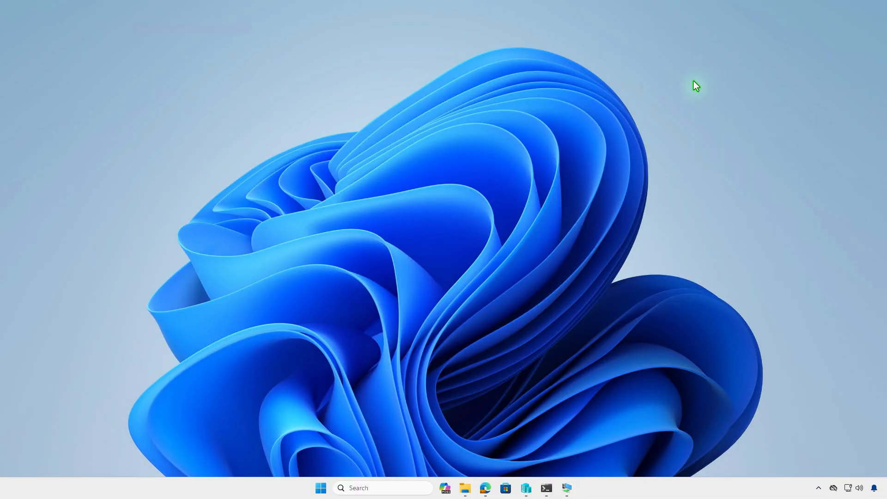
click(485, 488)
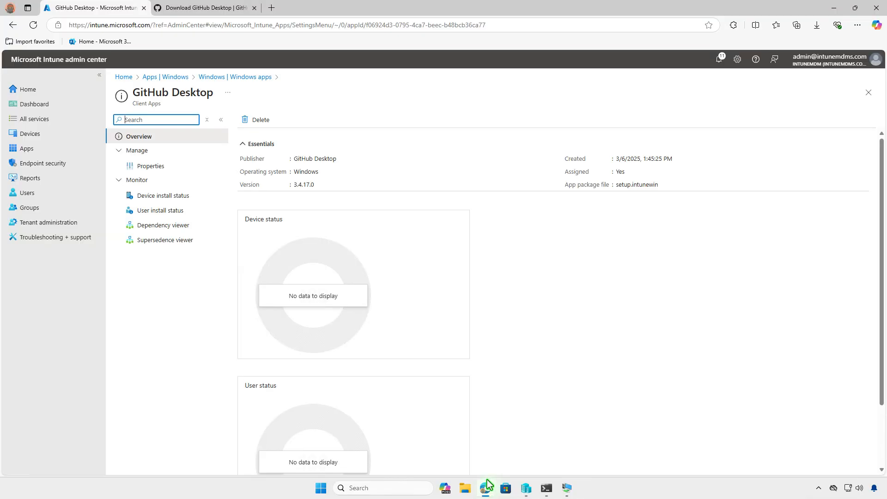
click(34, 25)
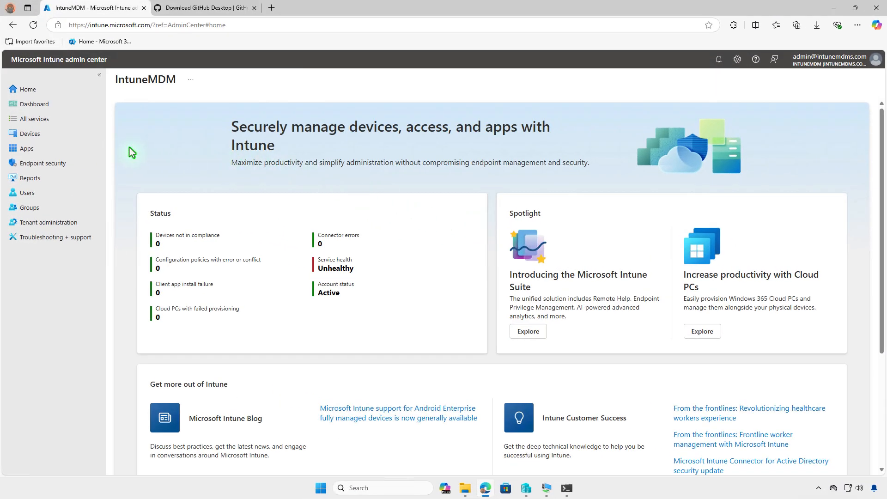
- Open GitHub Desktop's Properties under Apps > Windows and scroll to its Test_Devices assignment
click(81, 148)
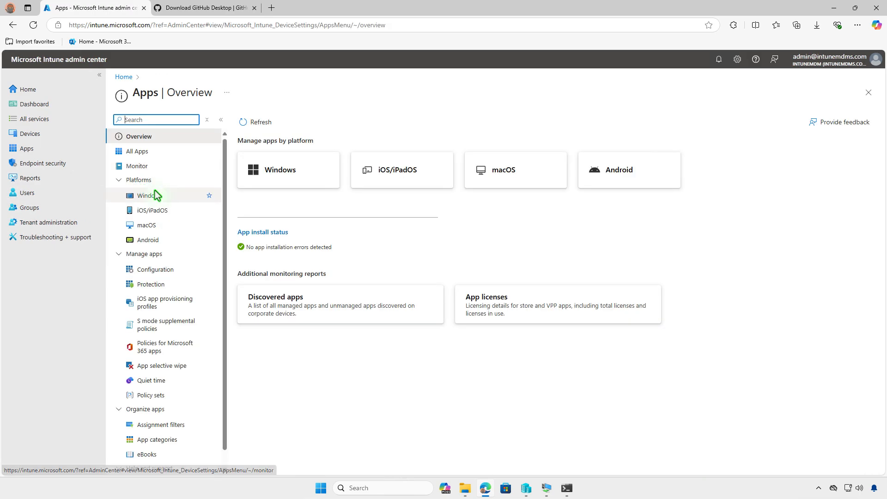
click(172, 196)
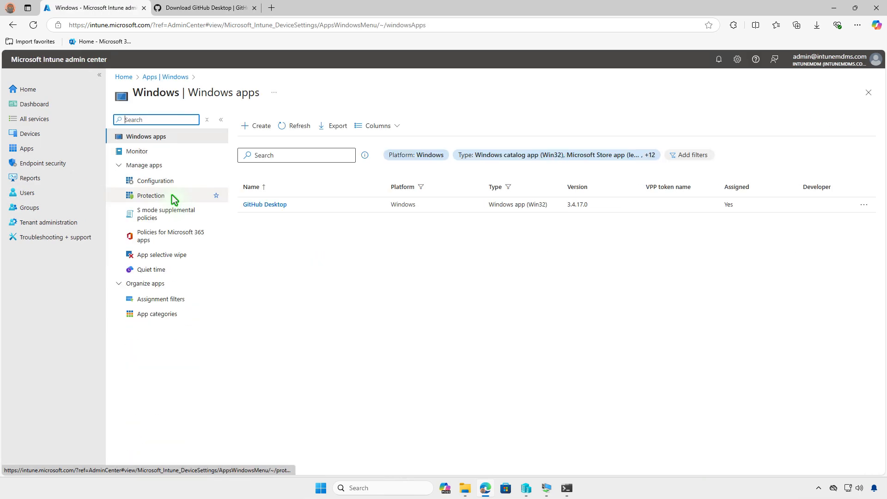
click(270, 207)
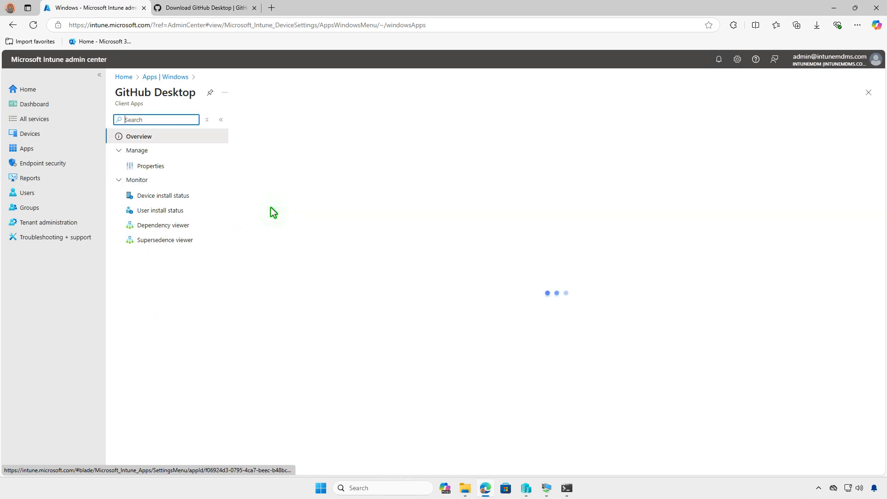
click(175, 168)
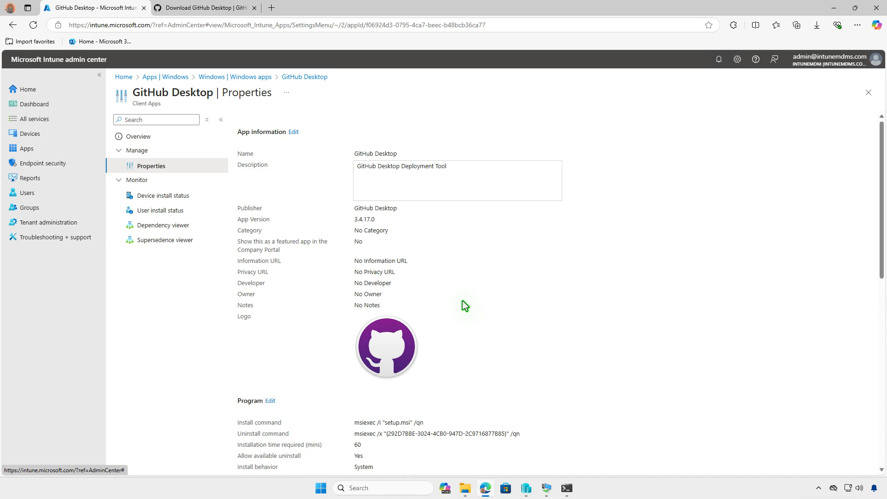
scroll(464, 303, down, 10)
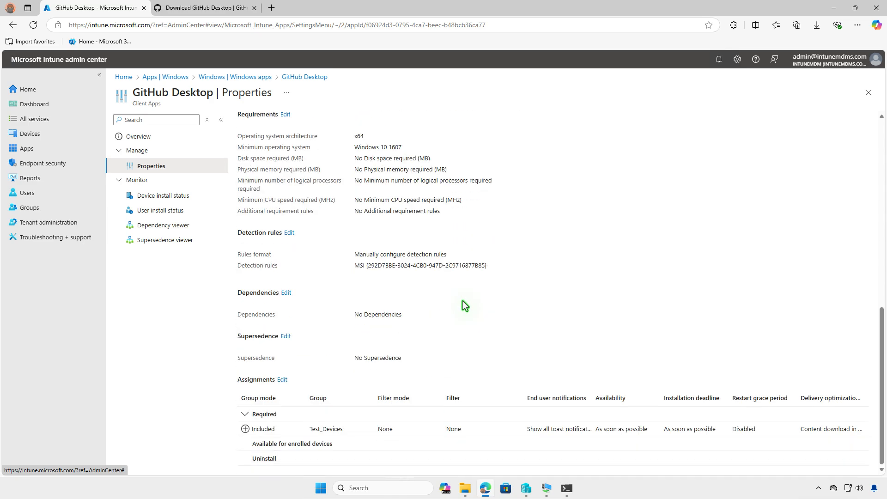
- Replace GitHub Desktop's Required Test_Devices assignment with an Uninstall assignment to Test_Devices and save
click(285, 380)
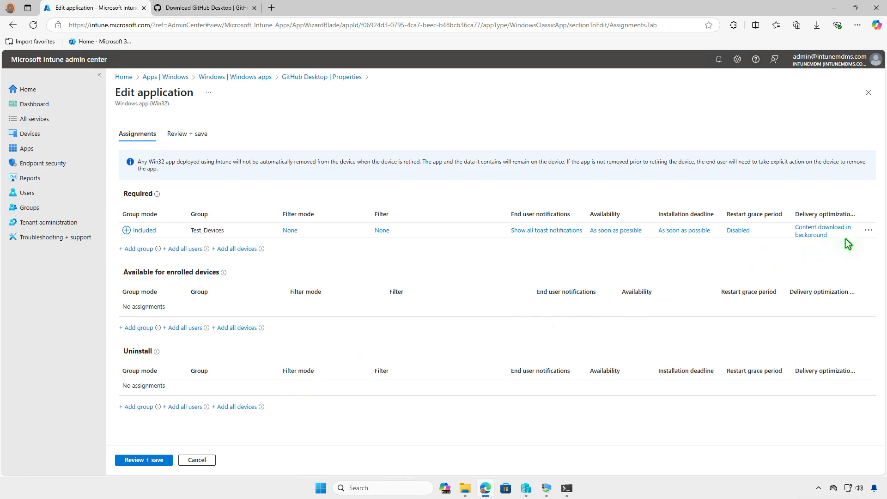
click(868, 231)
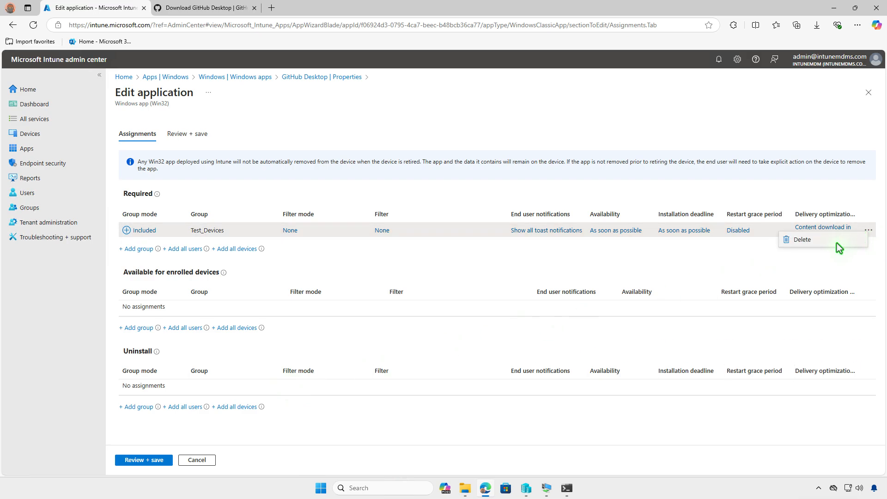
click(813, 240)
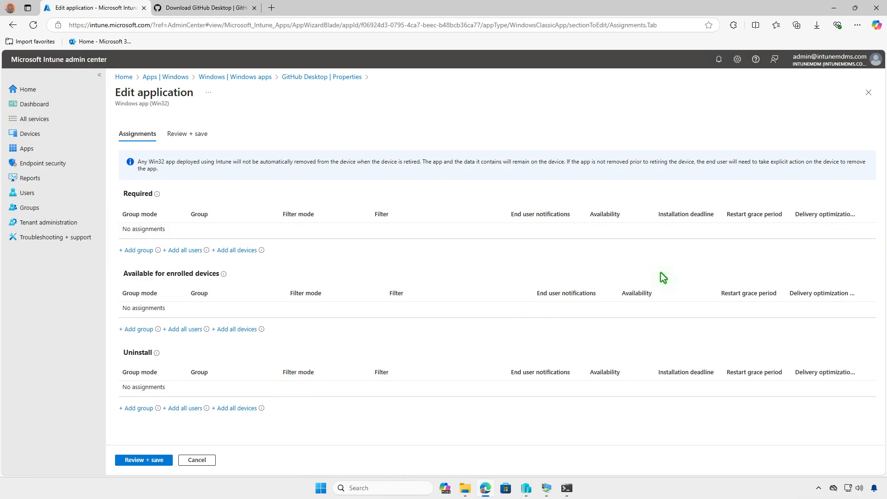
click(145, 410)
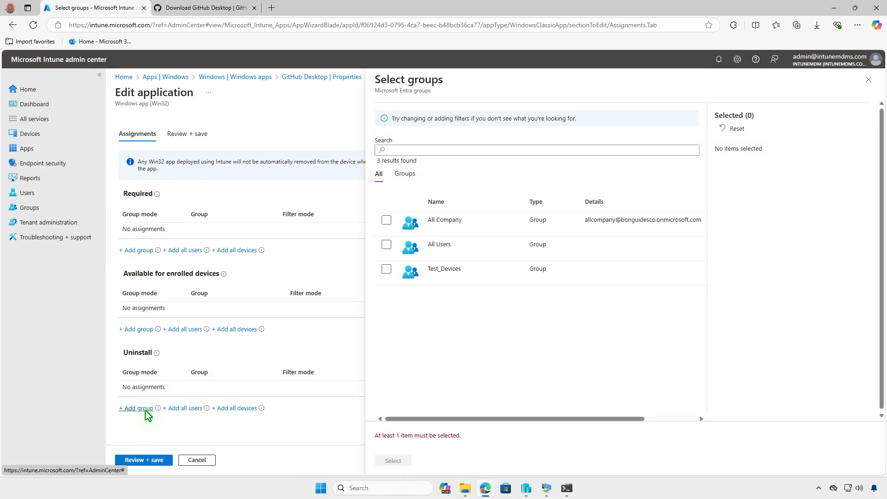
click(386, 269)
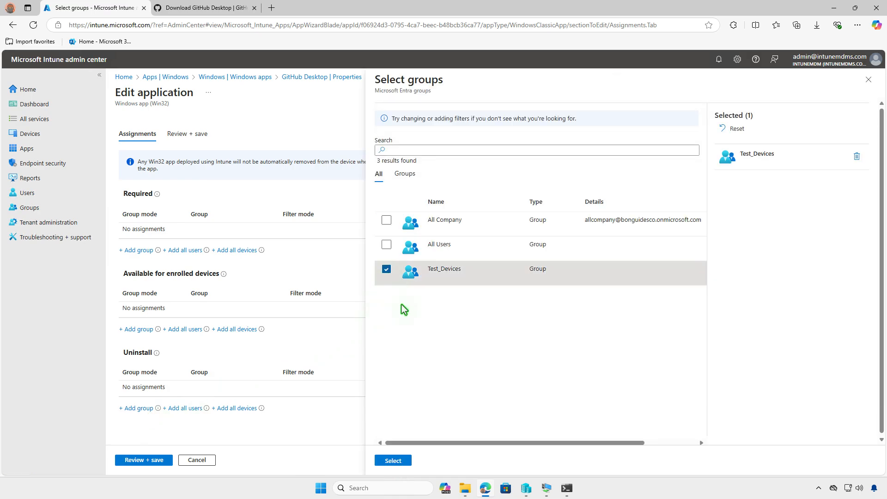
click(402, 460)
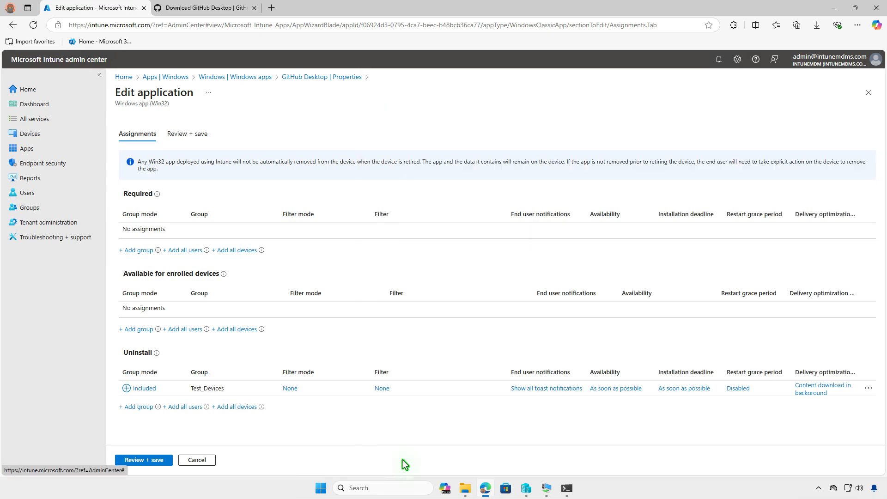
click(157, 459)
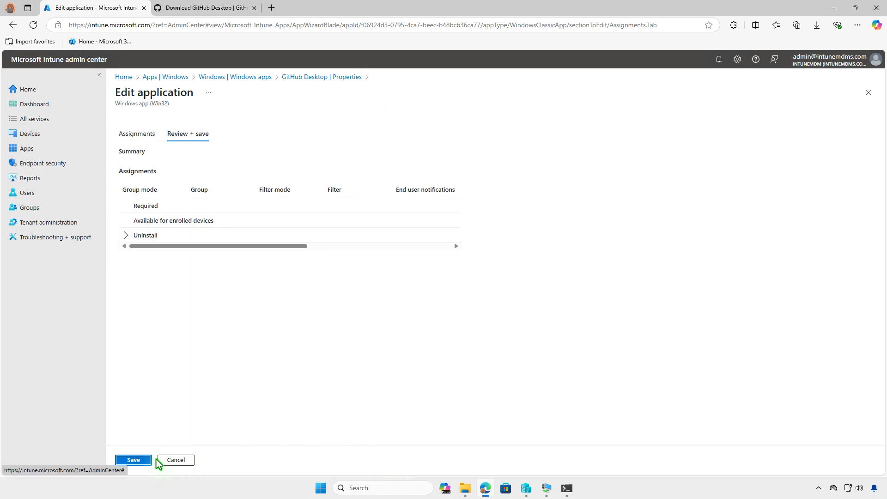
click(135, 459)
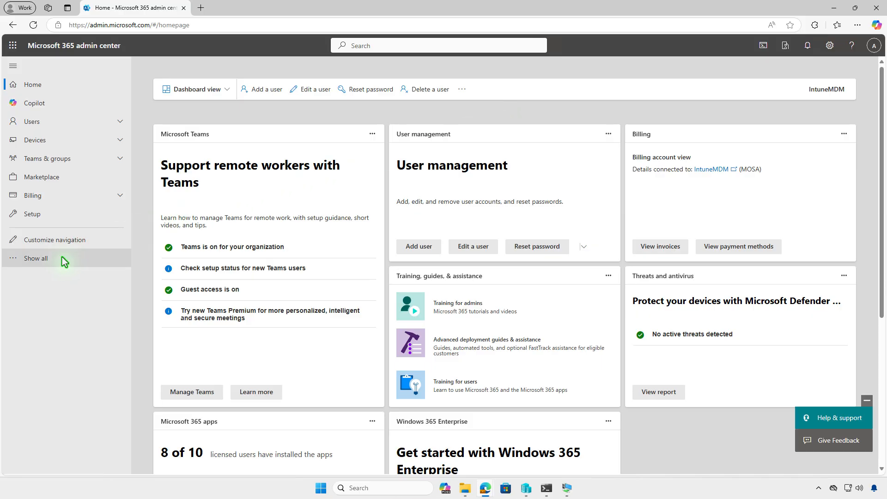
- Launch Microsoft Intune from the full Admin centers list in Microsoft 365 admin center
click(61, 257)
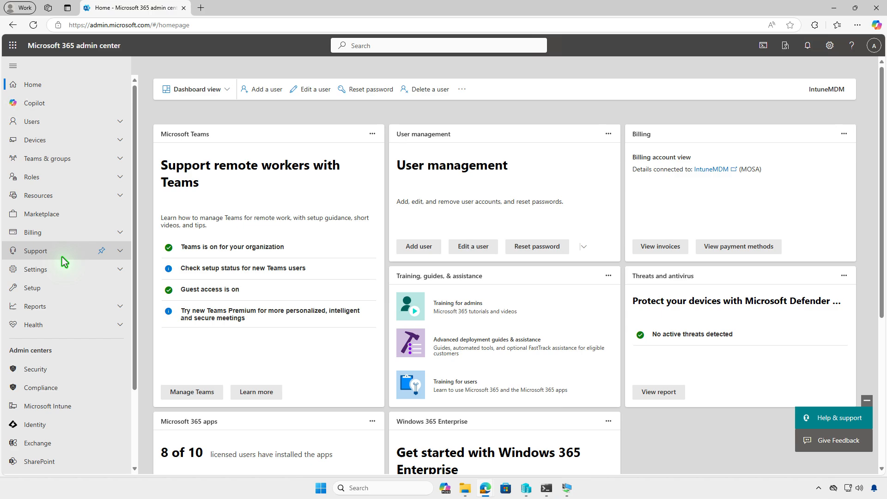
click(67, 408)
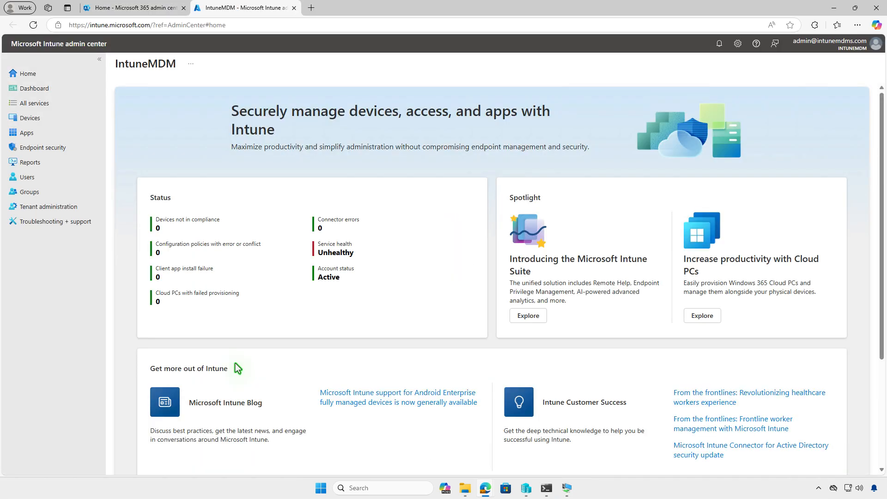
- Create a new Windows app of type Line-of-business app under Apps > Windows
click(64, 134)
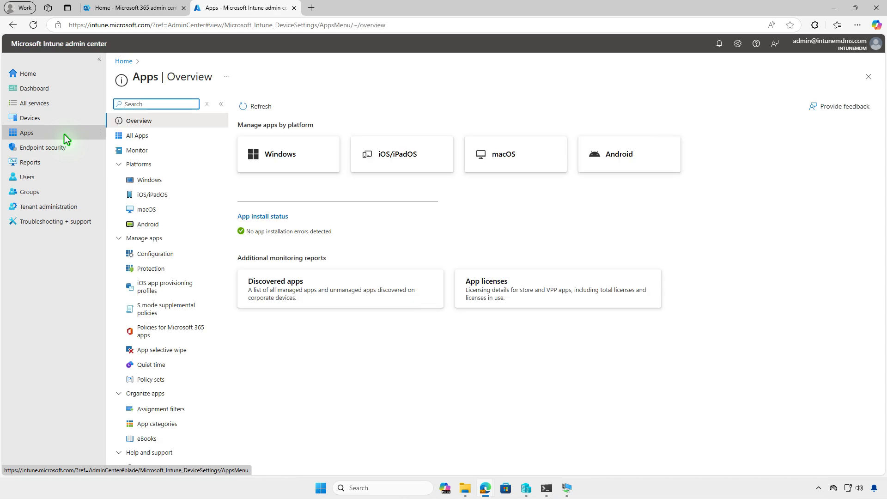
click(188, 179)
click(265, 112)
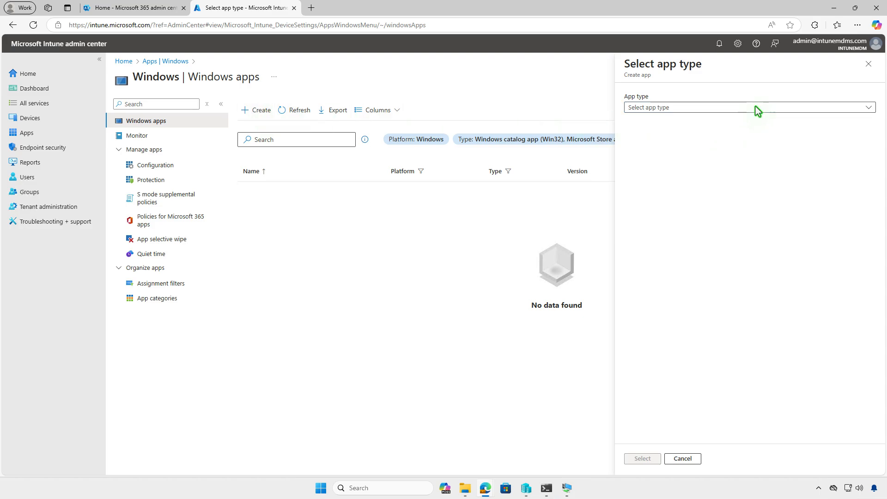
click(757, 110)
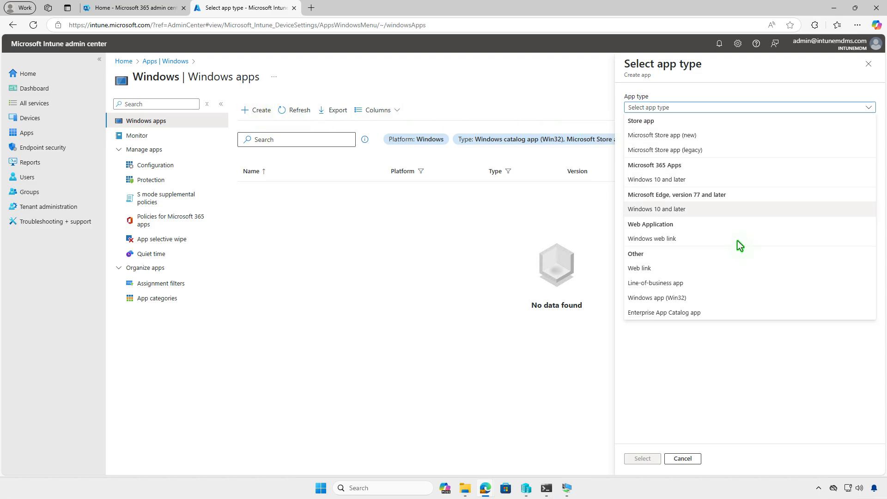
click(717, 281)
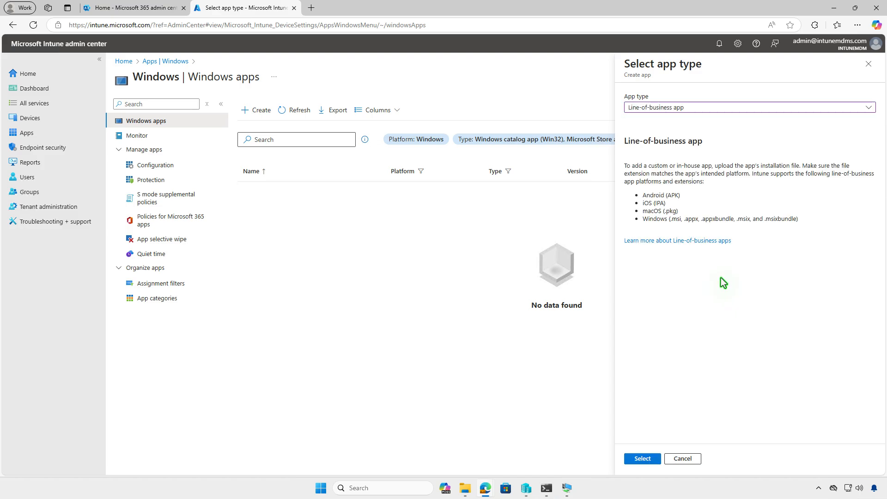
click(642, 458)
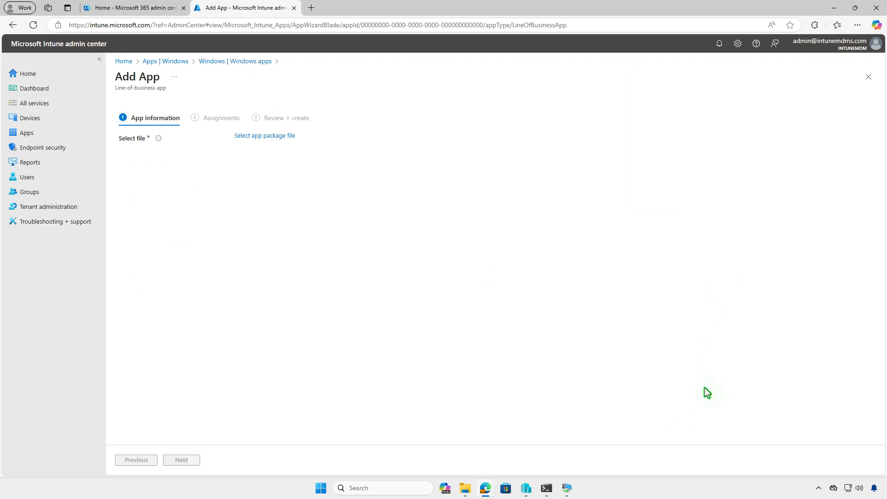
- Load GitHubDesktopSetup-x64.msi from Downloads as the package, keeping publisher GitHub, and continue
click(290, 137)
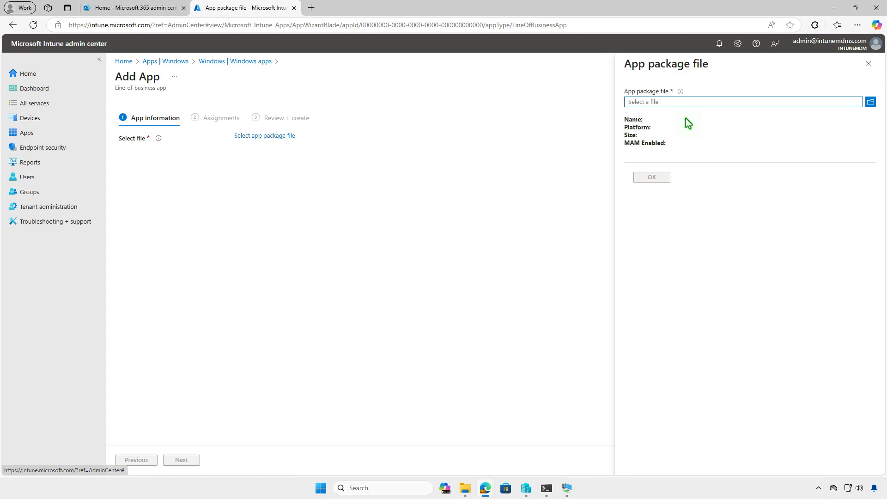
click(706, 102)
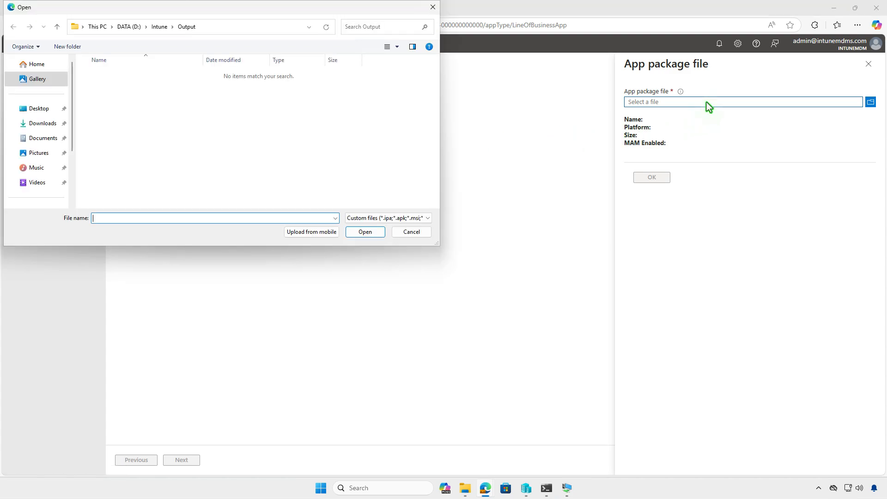
click(49, 124)
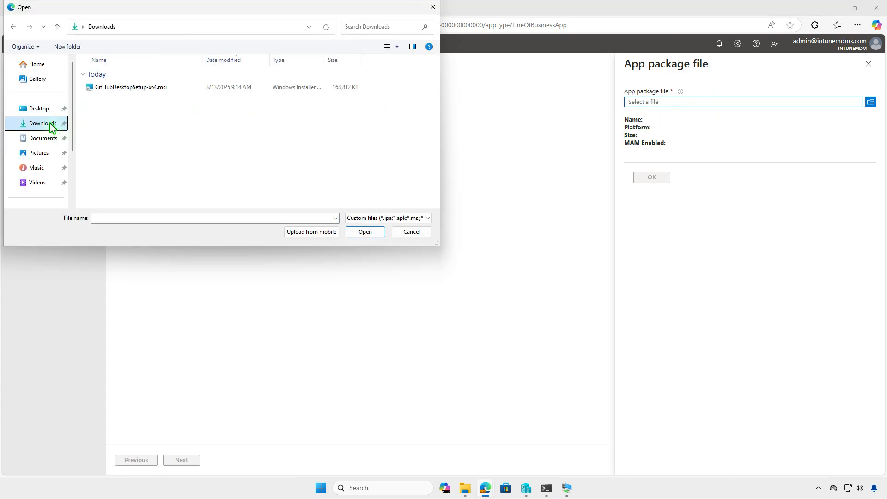
click(188, 86)
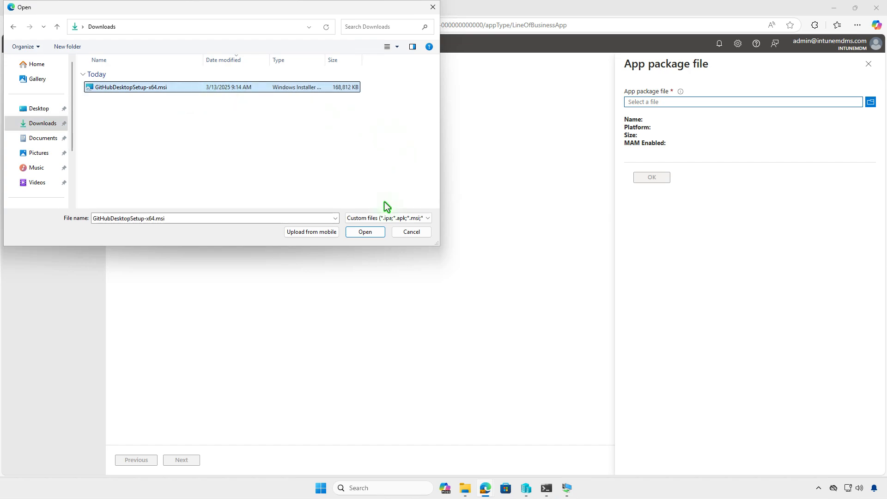
click(377, 232)
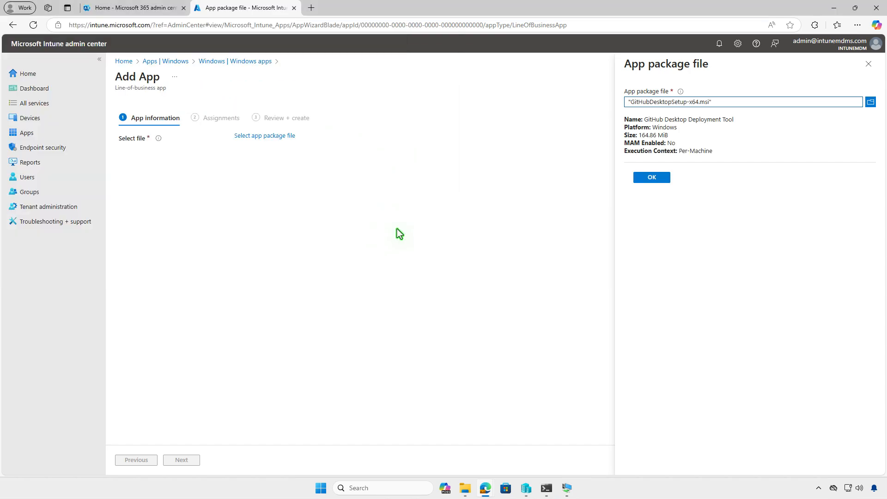
click(652, 177)
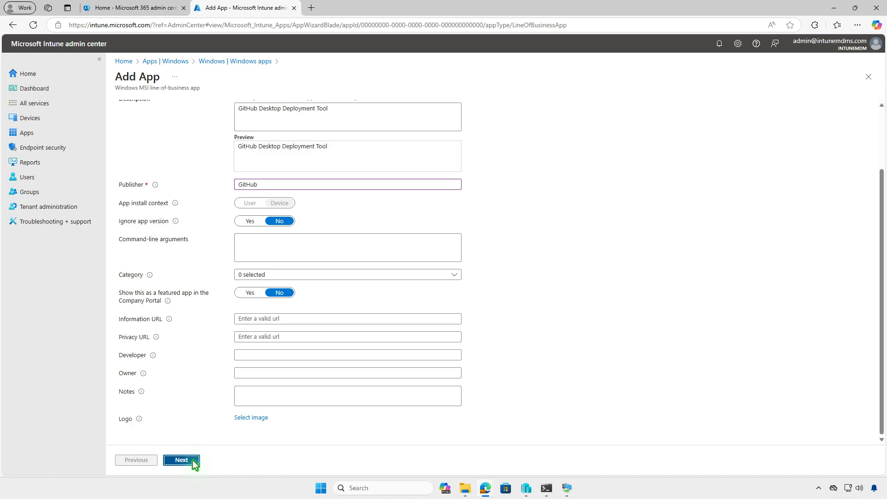
click(192, 460)
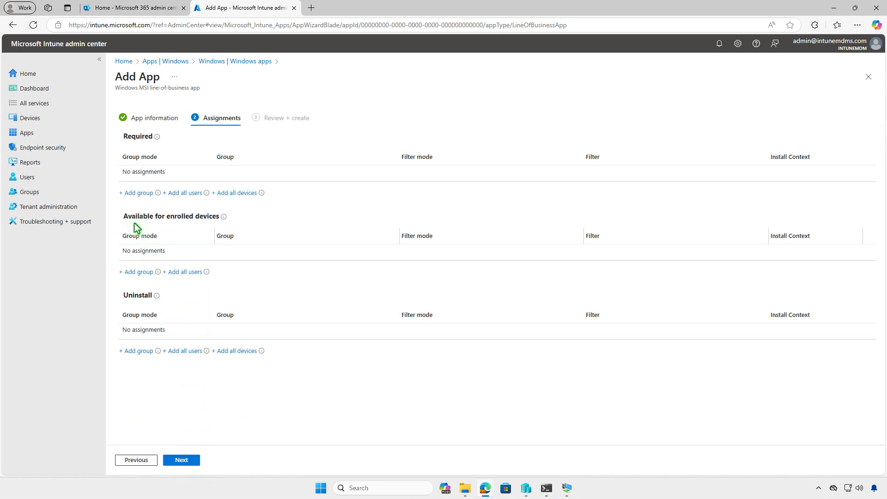
- Assign GitHub Desktop Deployment Tool as Required for Test_Devices, create it, and minimize Edge
click(134, 194)
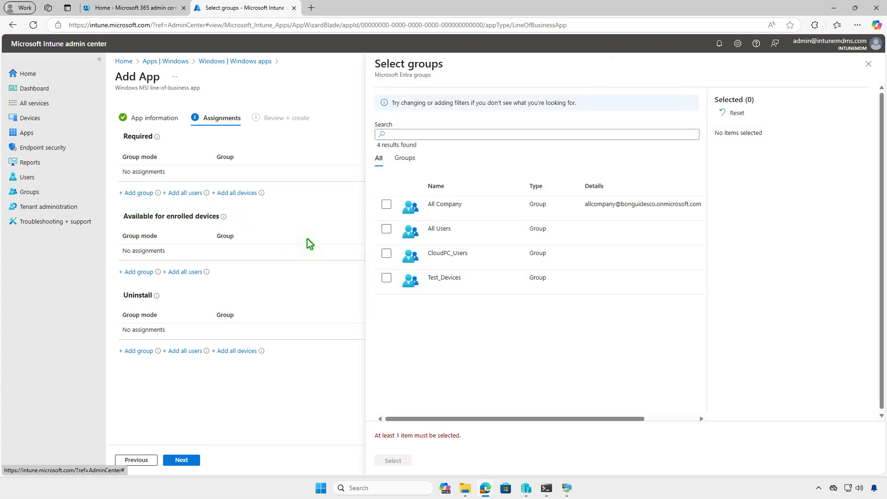
click(386, 278)
click(407, 459)
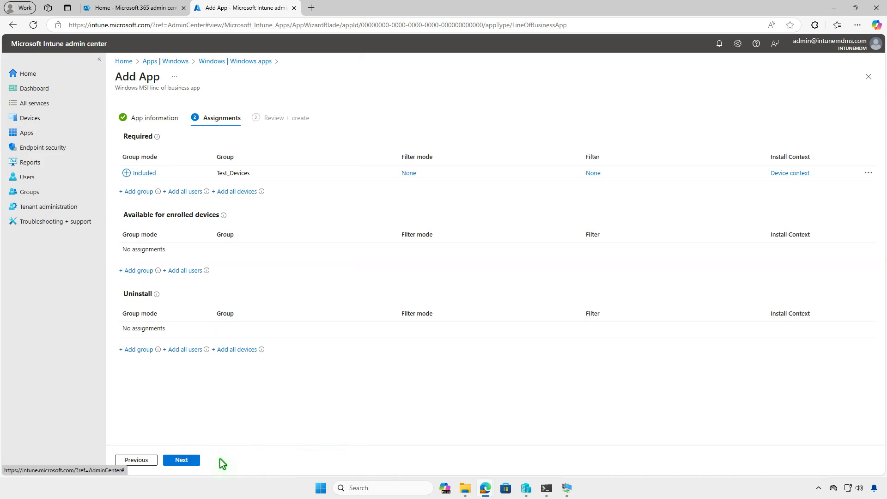
click(193, 461)
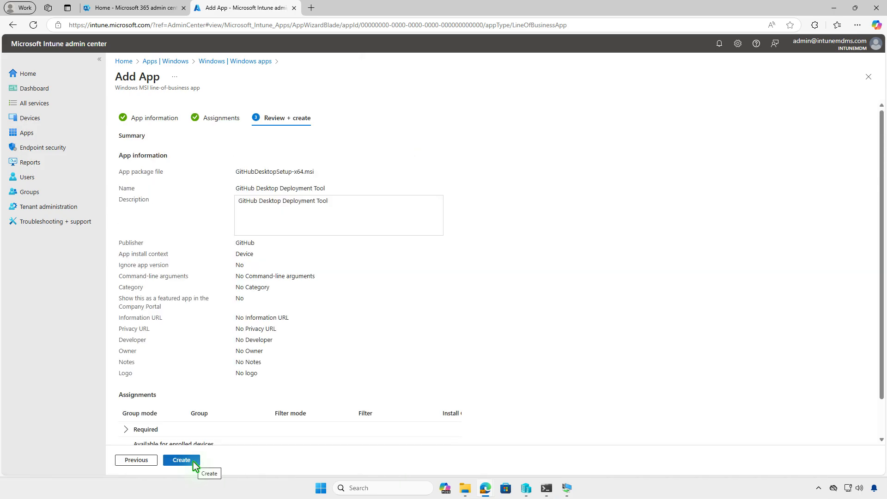
click(193, 461)
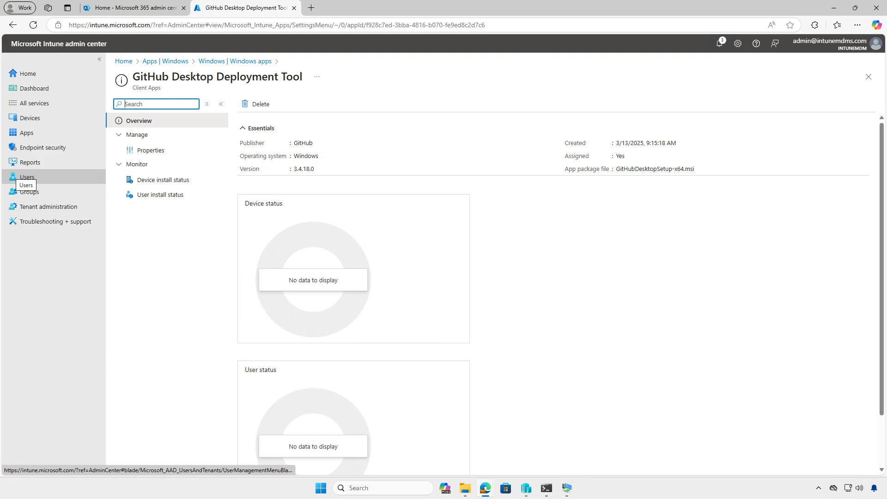
click(834, 7)
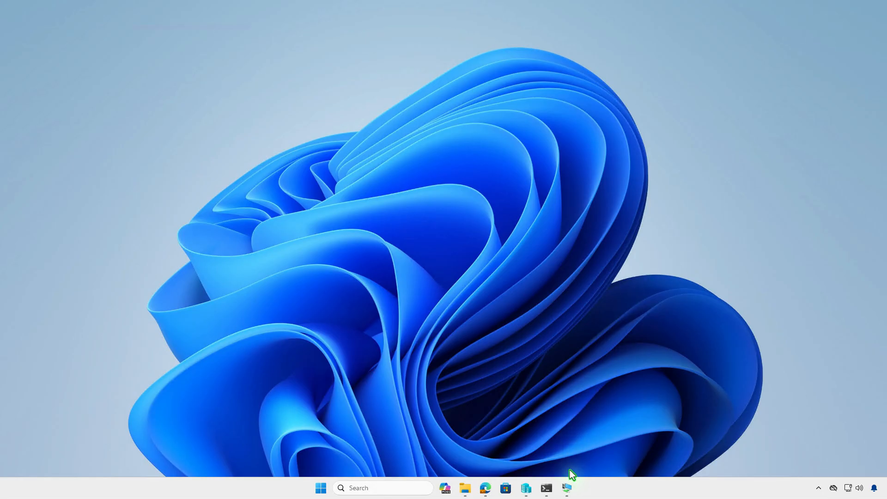
- Sync the Windows 10 VM with Intune from Company Portal Settings
click(568, 487)
click(428, 426)
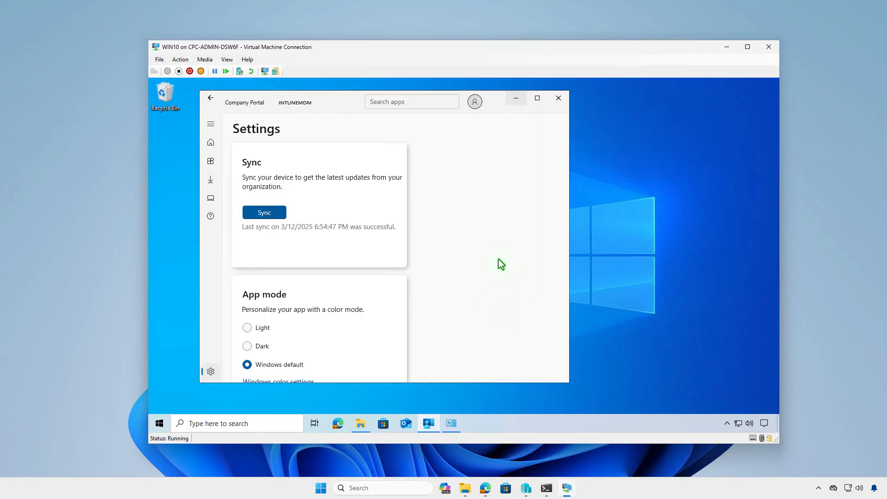
click(278, 212)
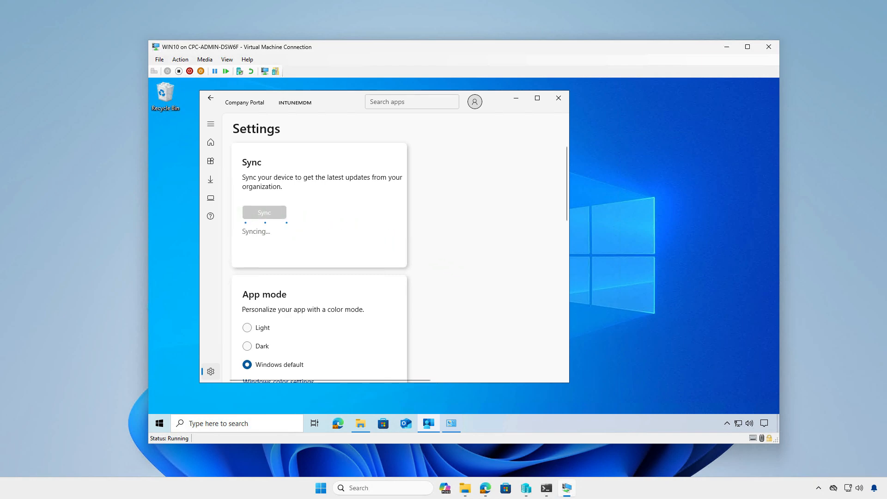